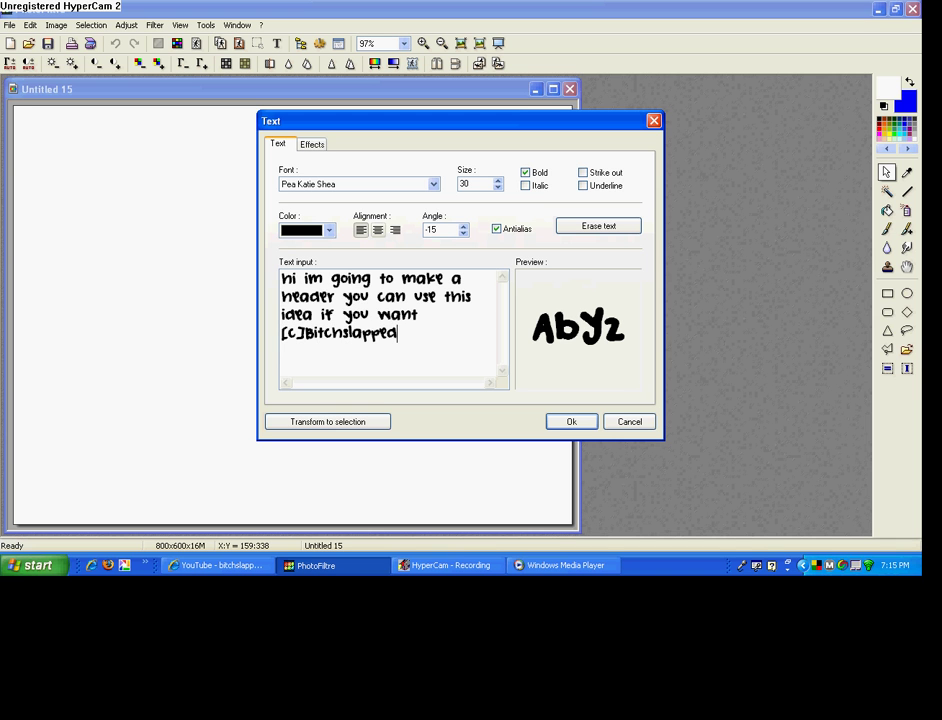
# - Place the angled intro text, move it to the canvas's upper-left corner, and crop the image to its bounds
pyautogui.click(580, 422)
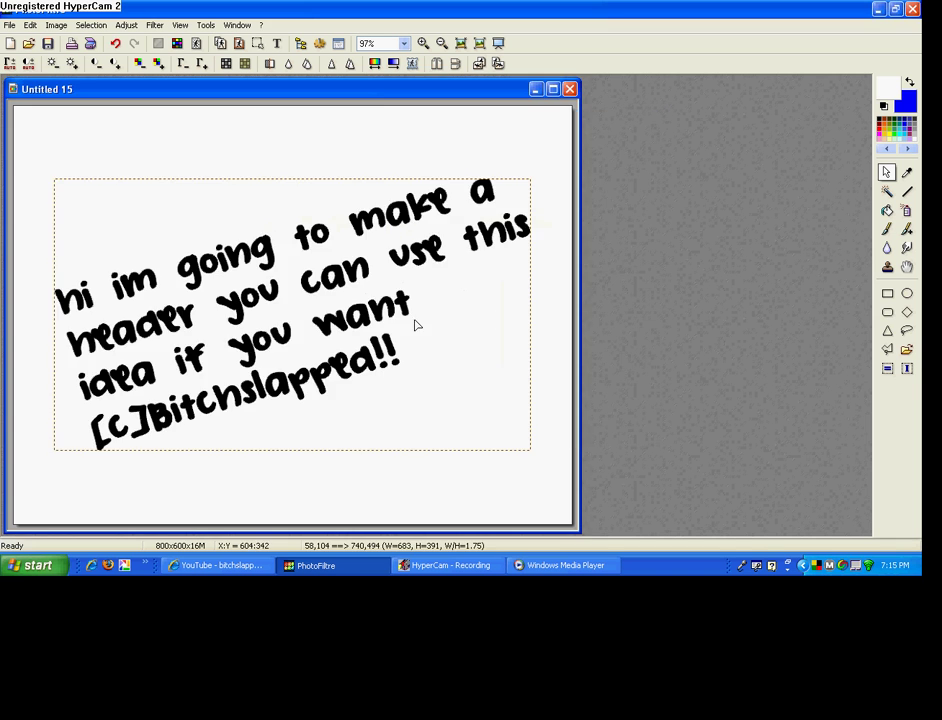
pyautogui.moveTo(357, 290); pyautogui.dragTo(316, 230)
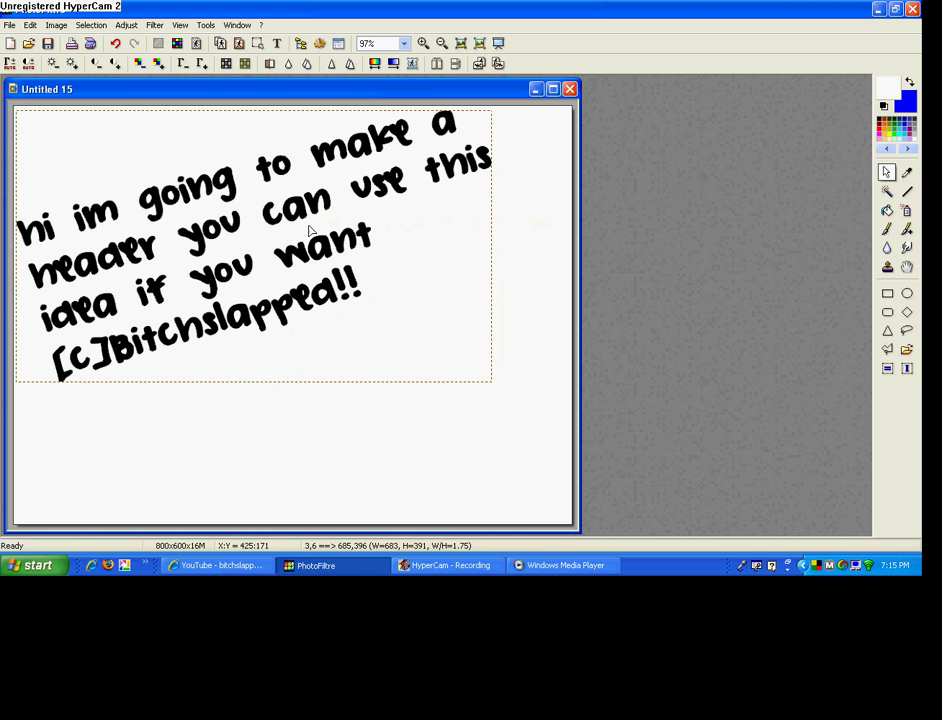
pyautogui.rightClick(286, 110)
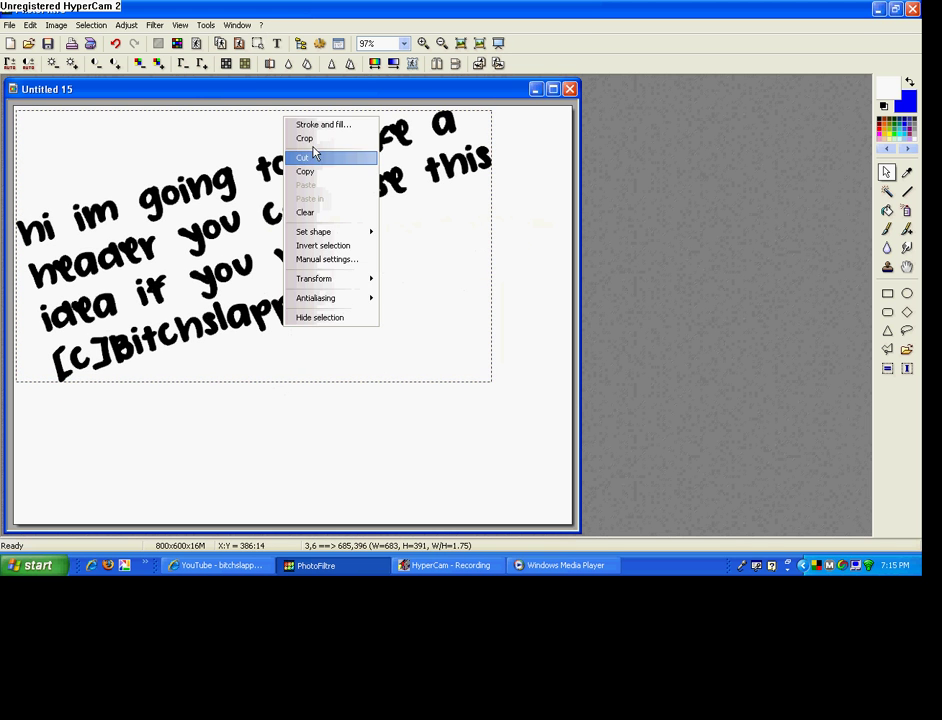
pyautogui.click(322, 139)
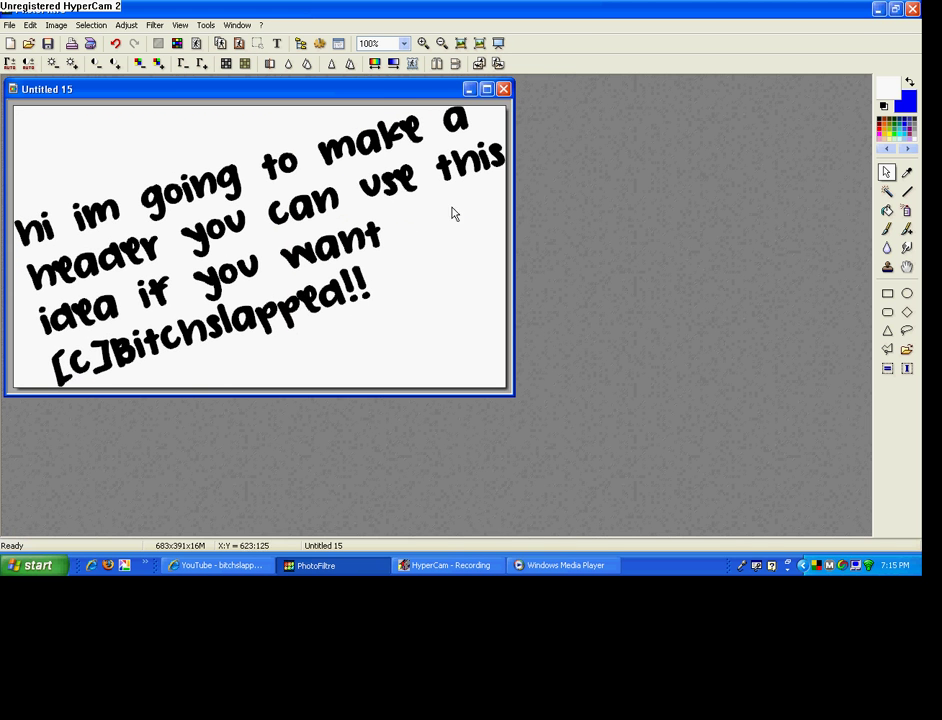
# - Minimize the cropped text image and create a new blank 800 x 600 pixel image with a white background
pyautogui.moveTo(394, 92); pyautogui.dragTo(296, 90)
pyautogui.click(371, 88)
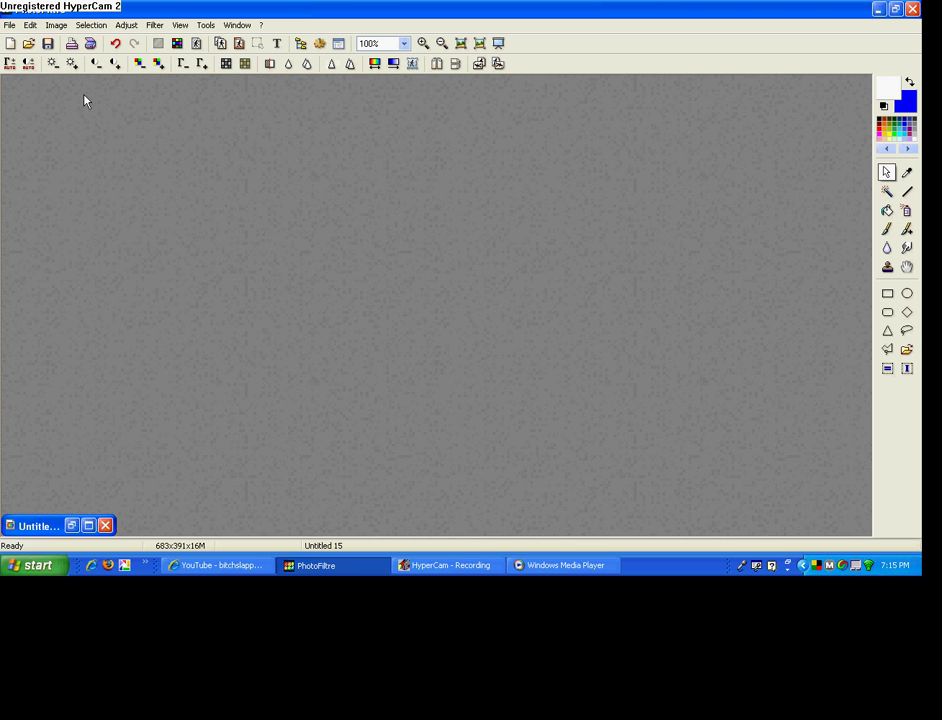
pyautogui.click(10, 44)
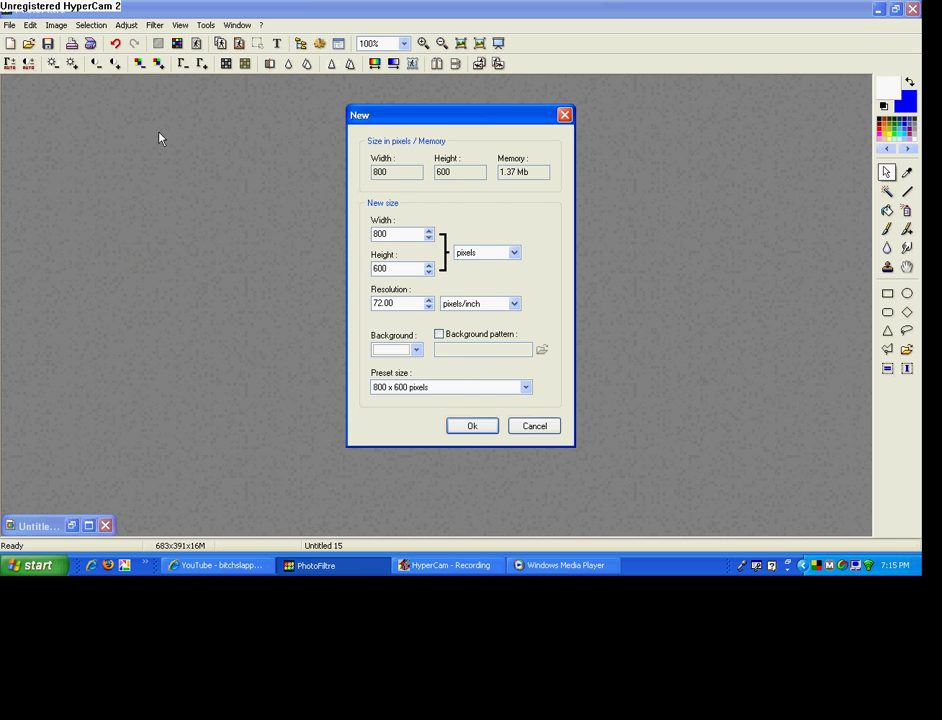
pyautogui.click(477, 428)
# - Start a text object with angle 0 in the Pea Katie Shea font, reading "Bitchslapped :O"
pyautogui.click(284, 46)
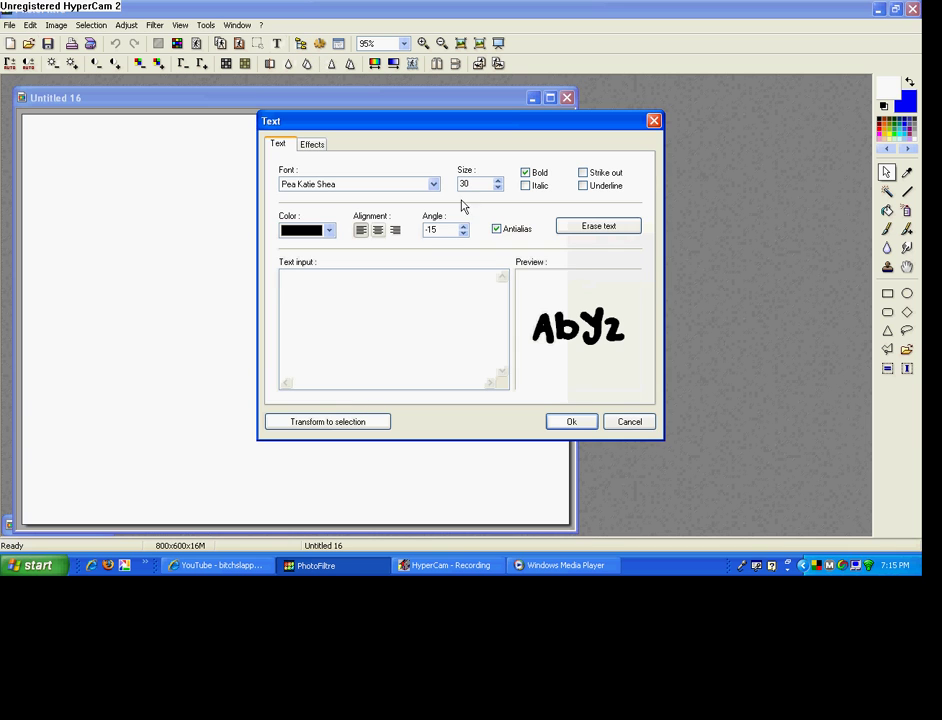
pyautogui.doubleClick(438, 229)
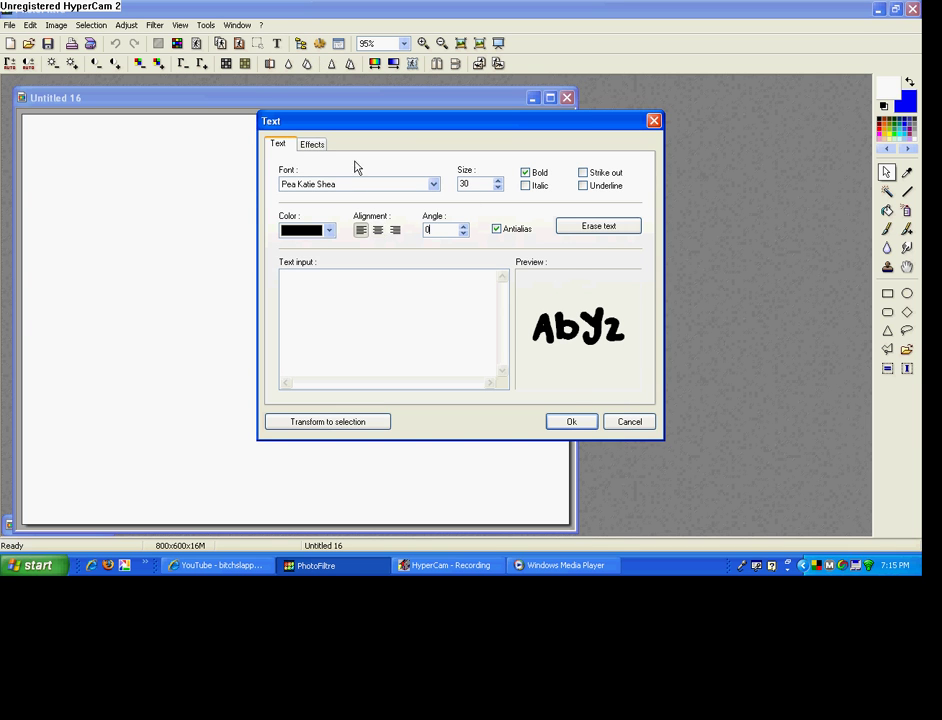
pyautogui.click(358, 185)
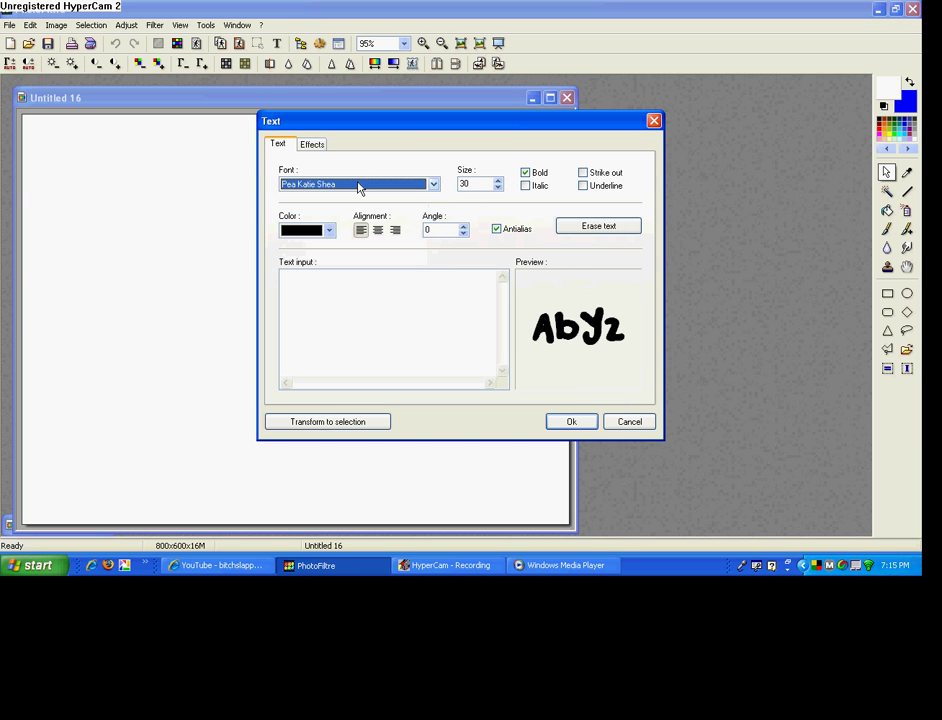
pyautogui.click(357, 314)
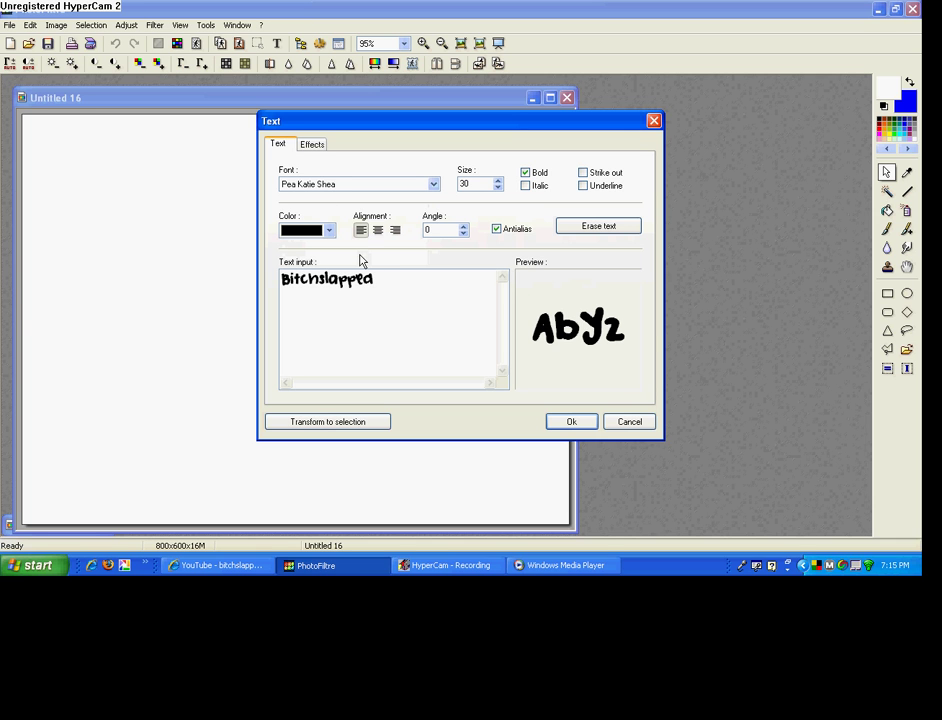
pyautogui.write('Bitchslapped :O')
# - Enable a drop shadow and a black stroke for the text
pyautogui.click(311, 145)
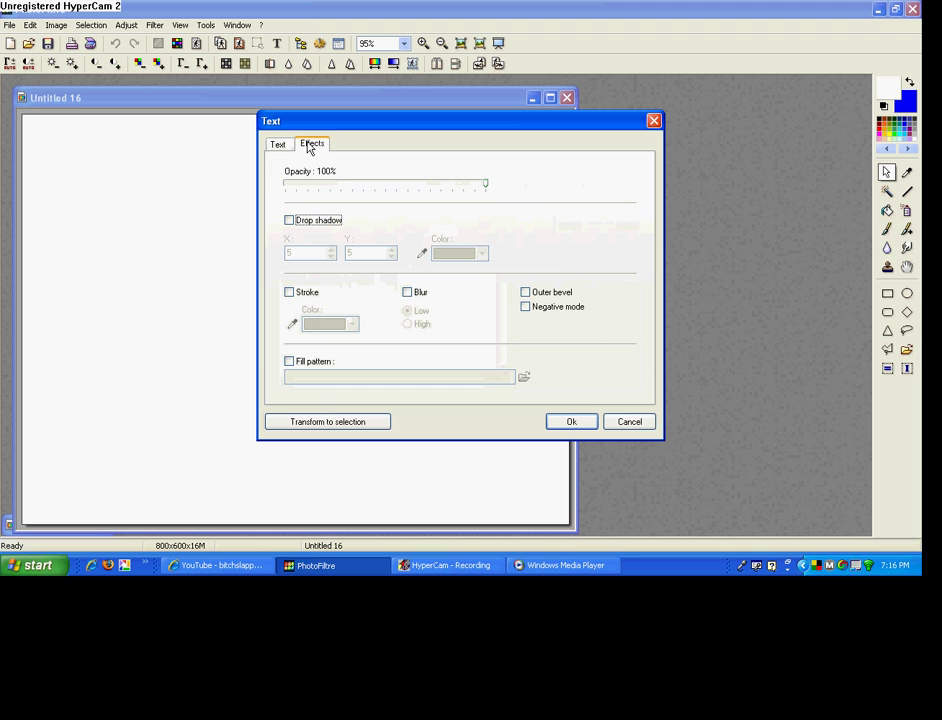
pyautogui.click(300, 220)
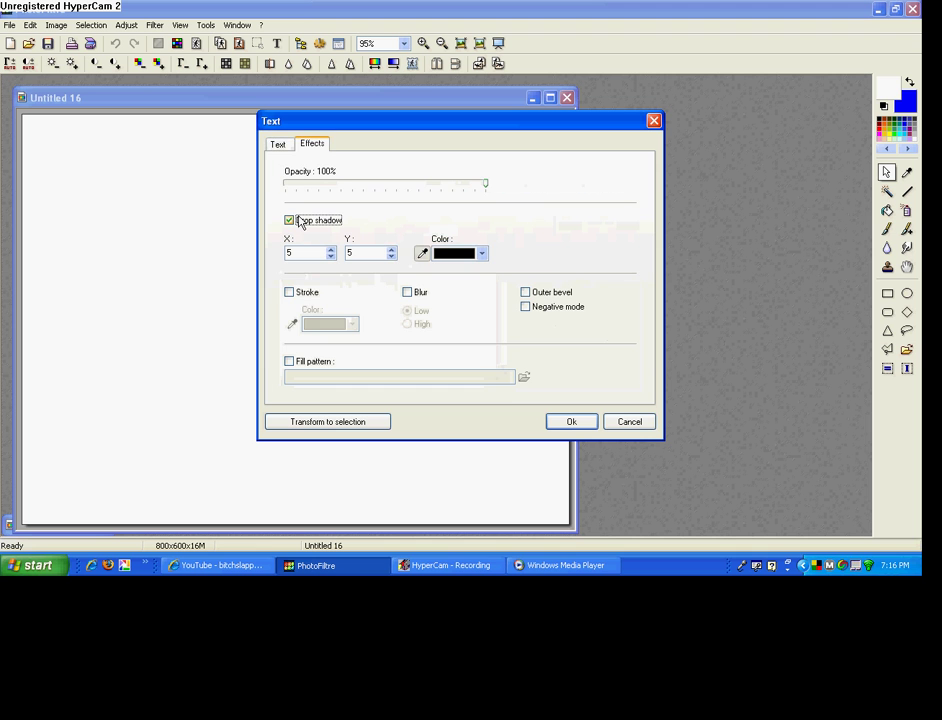
pyautogui.click(305, 293)
pyautogui.click(352, 324)
pyautogui.click(315, 357)
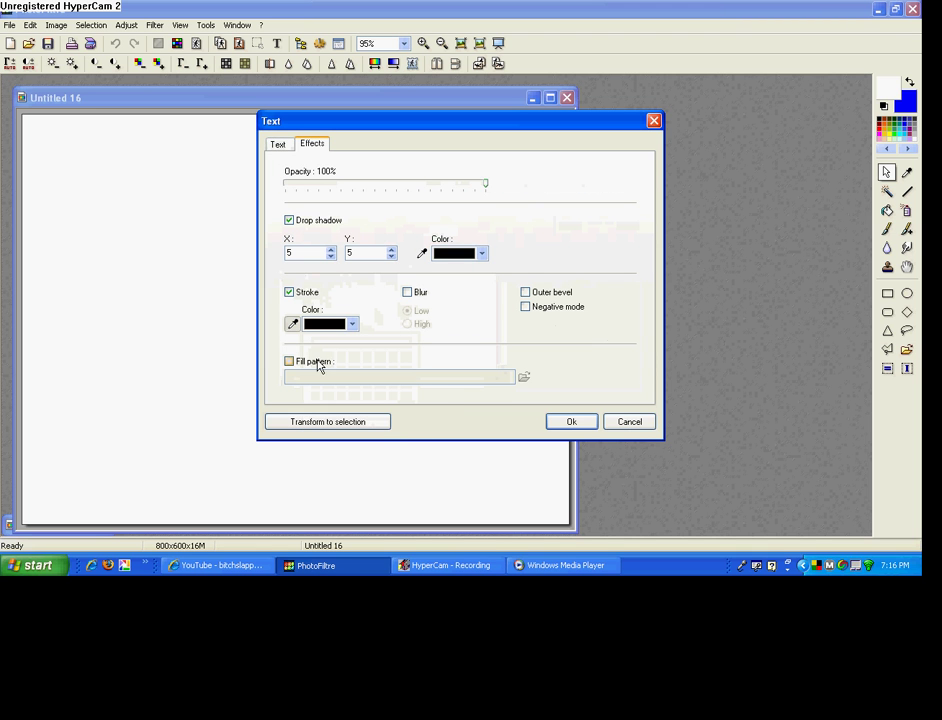
# - Fill the text with the ae.png pattern from My Pictures and place it on the canvas
pyautogui.click(318, 362)
pyautogui.click(525, 378)
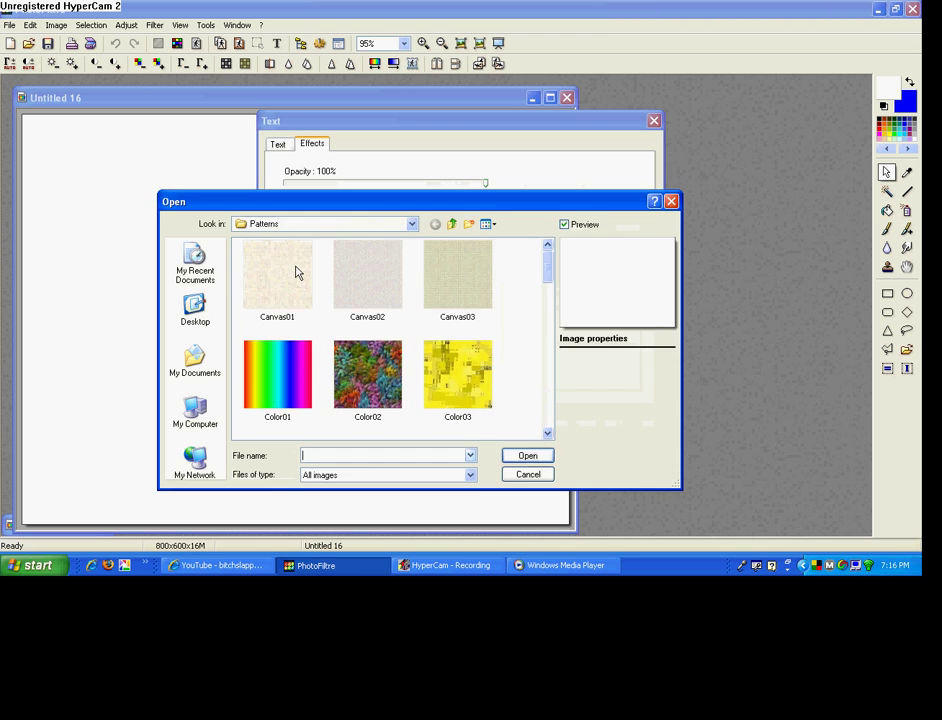
pyautogui.click(192, 360)
pyautogui.doubleClick(378, 290)
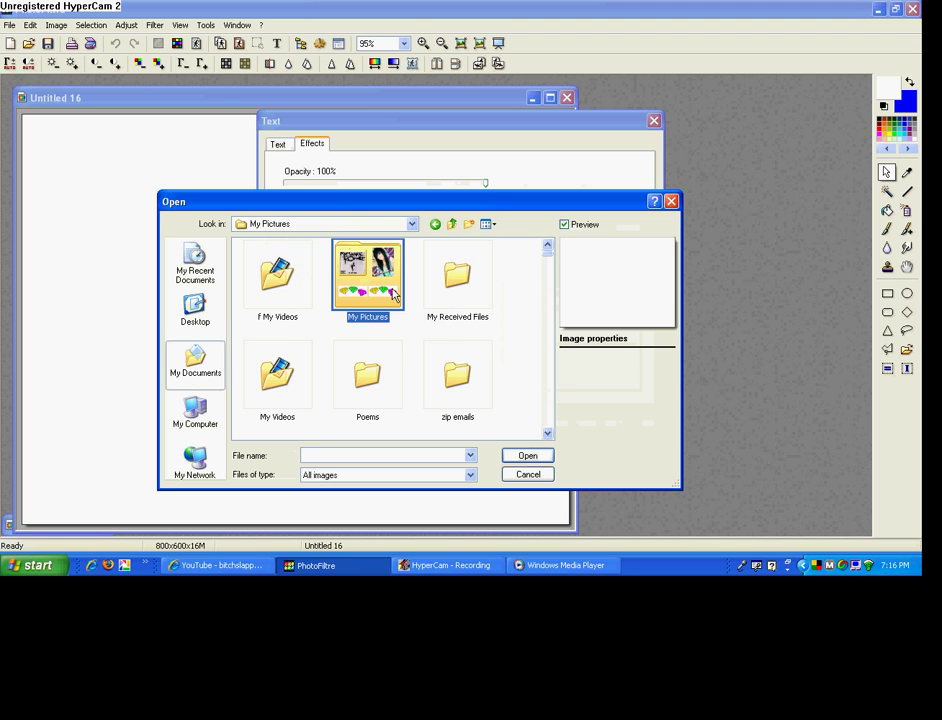
pyautogui.scroll(-3, 530, 268)
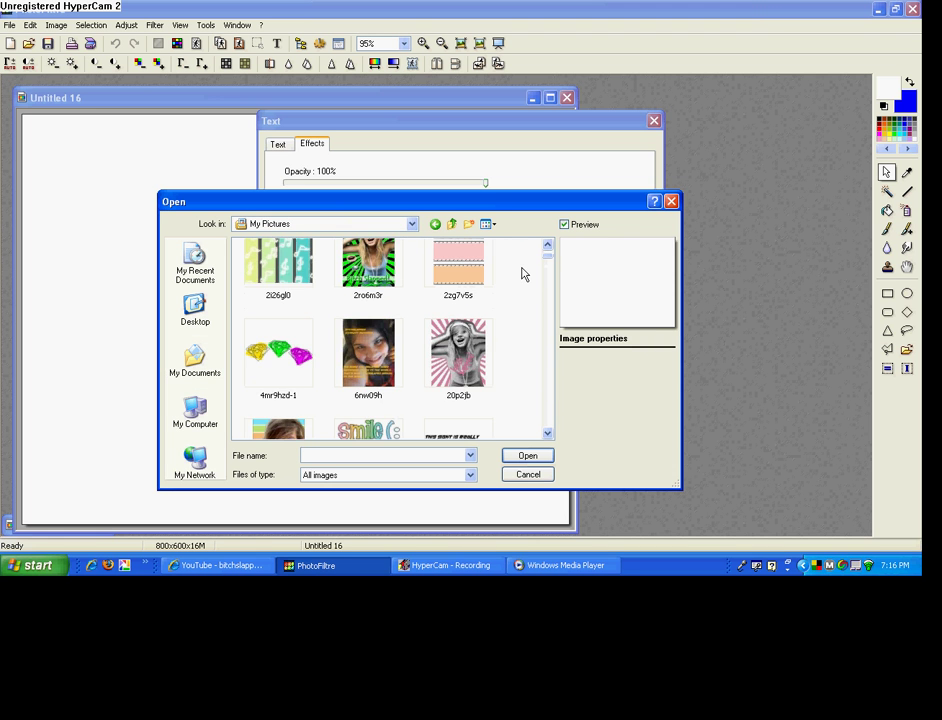
pyautogui.write('ae')
pyautogui.press('Return')
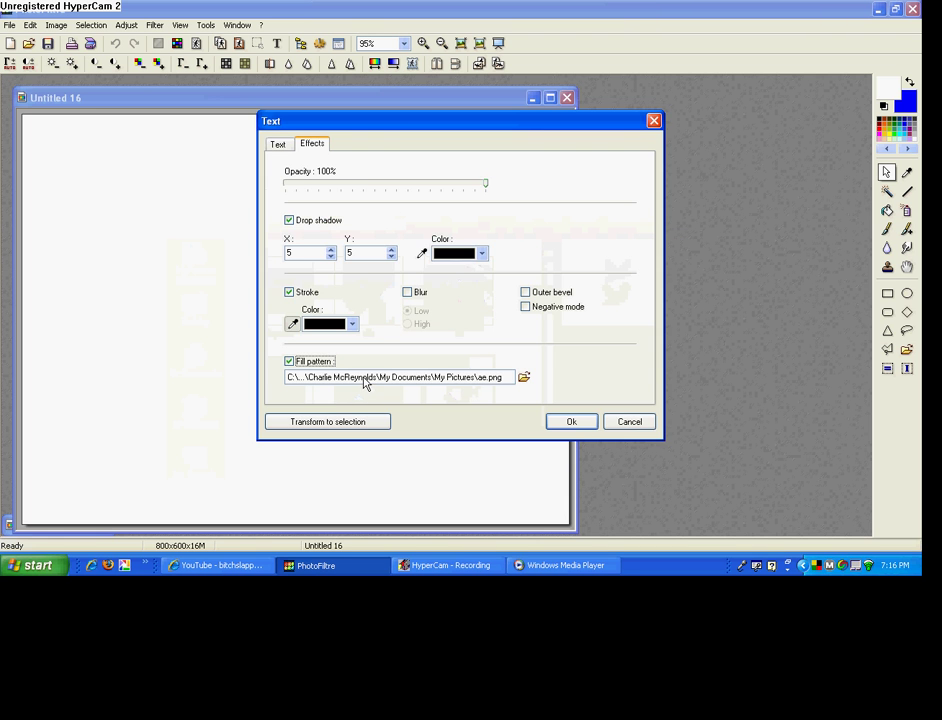
pyautogui.click(571, 421)
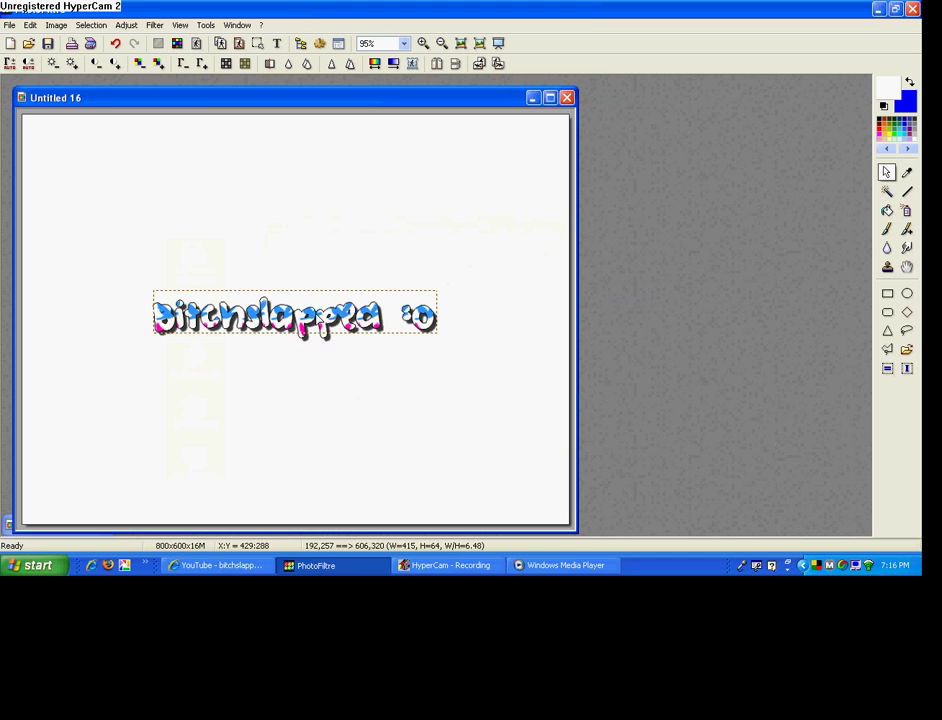
# - Change the placed text to read "Bitchslapped!!"
pyautogui.click(277, 43)
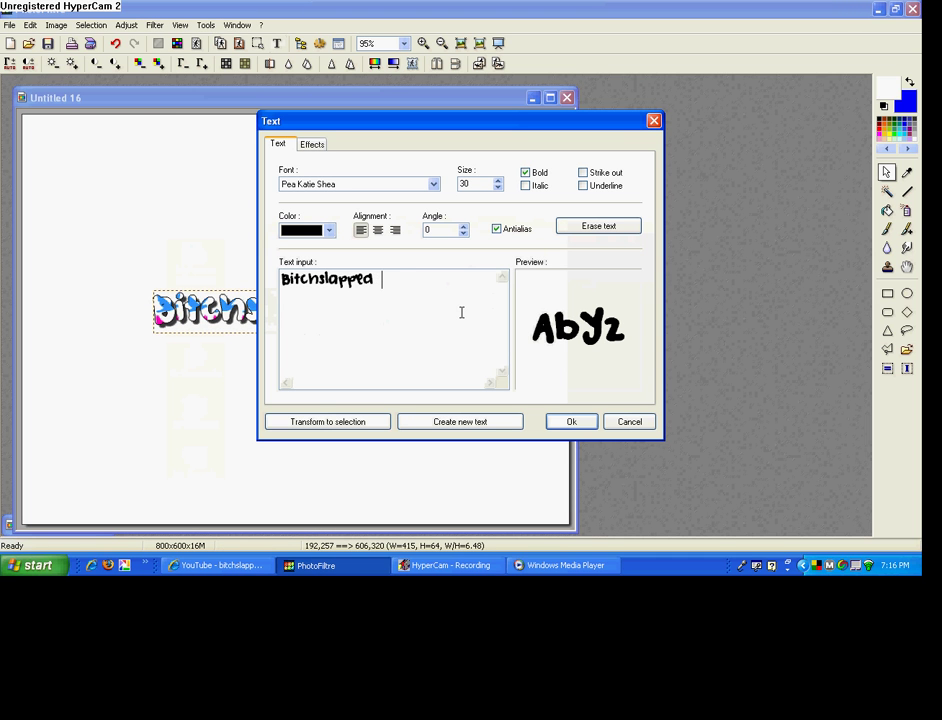
pyautogui.write('!!')
pyautogui.write('!')
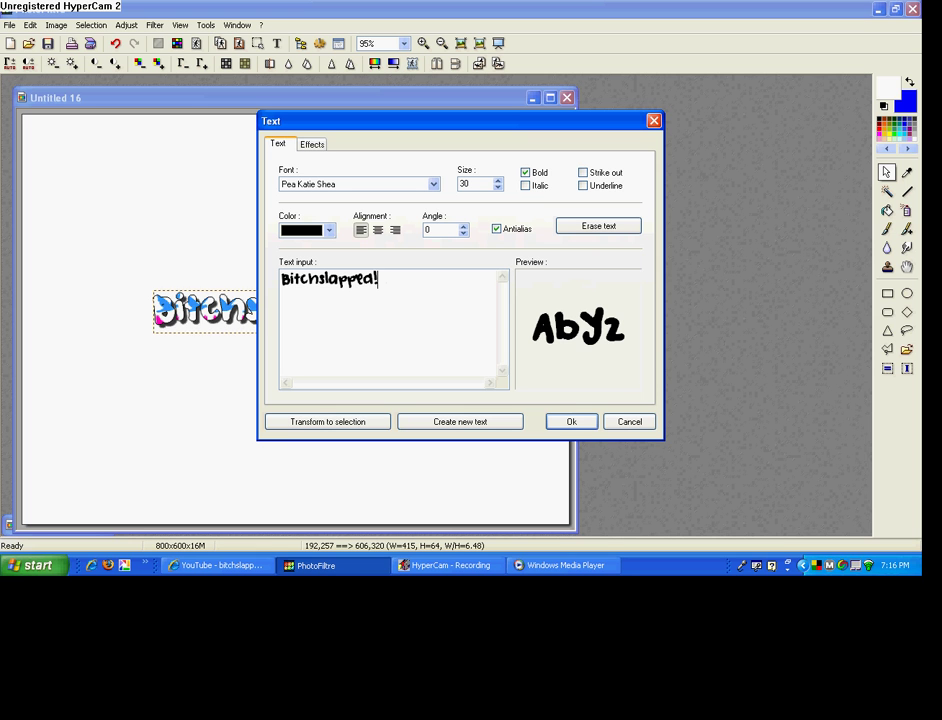
pyautogui.write('!')
pyautogui.click(574, 422)
# - View the image at 100%, move the text higher on the canvas, and undo the text insertion
pyautogui.click(462, 44)
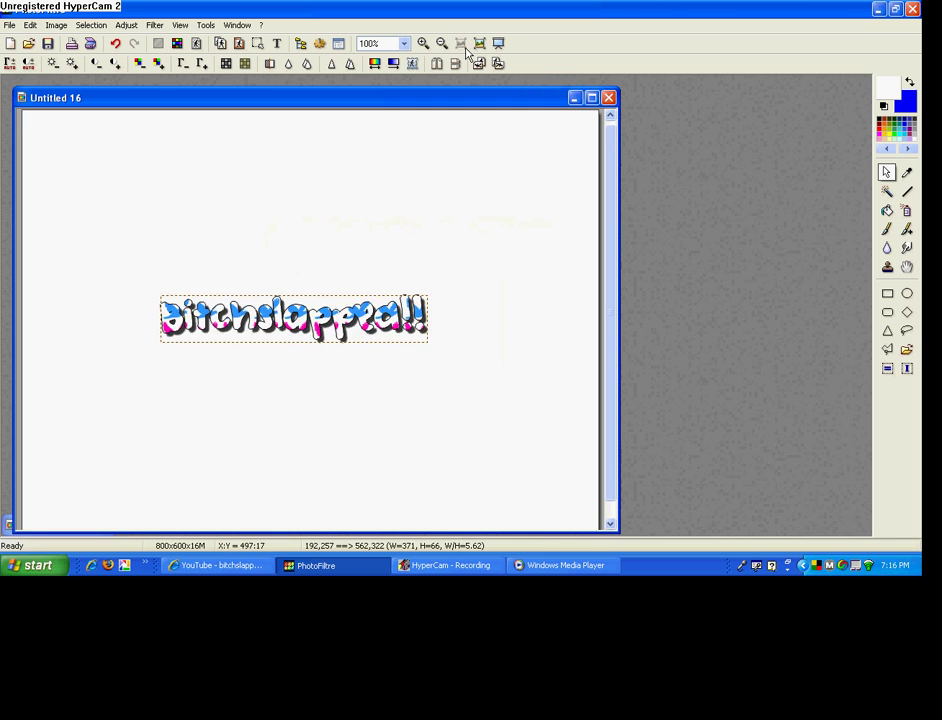
pyautogui.moveTo(355, 341); pyautogui.dragTo(355, 271)
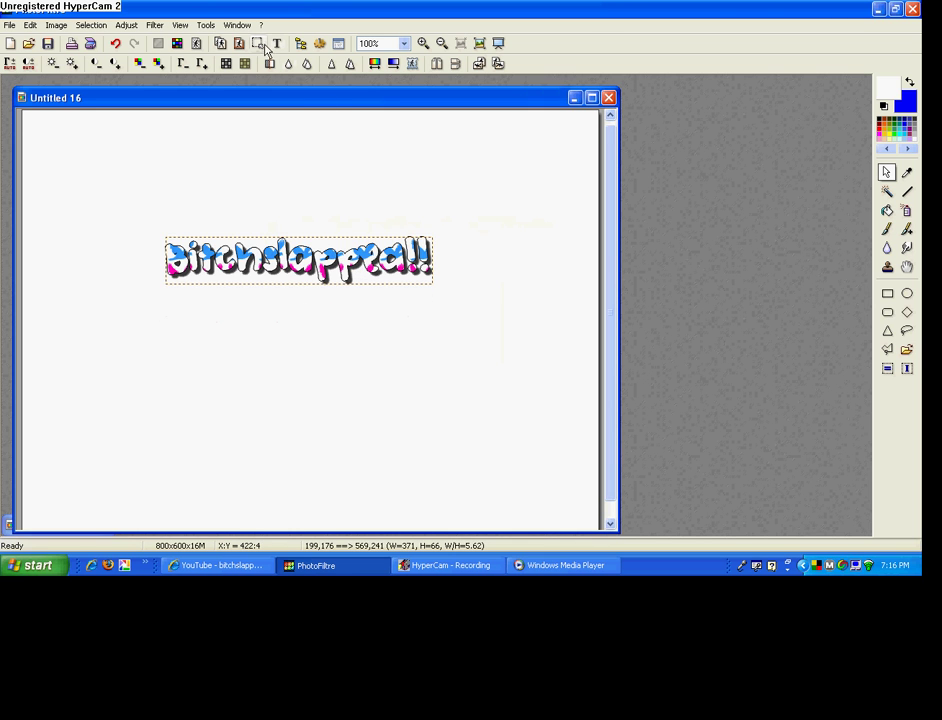
pyautogui.hotkey('ctrl', 'z')
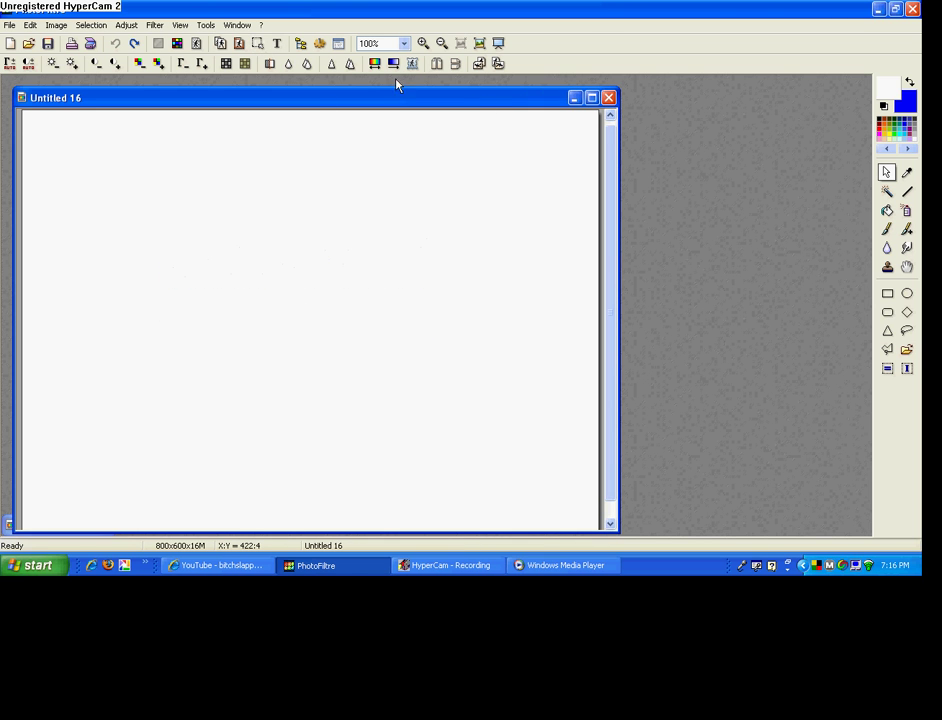
# - Load the xsmear image from My Pictures as the PhotoMasque mask and tile it in black across the canvas
pyautogui.click(393, 63)
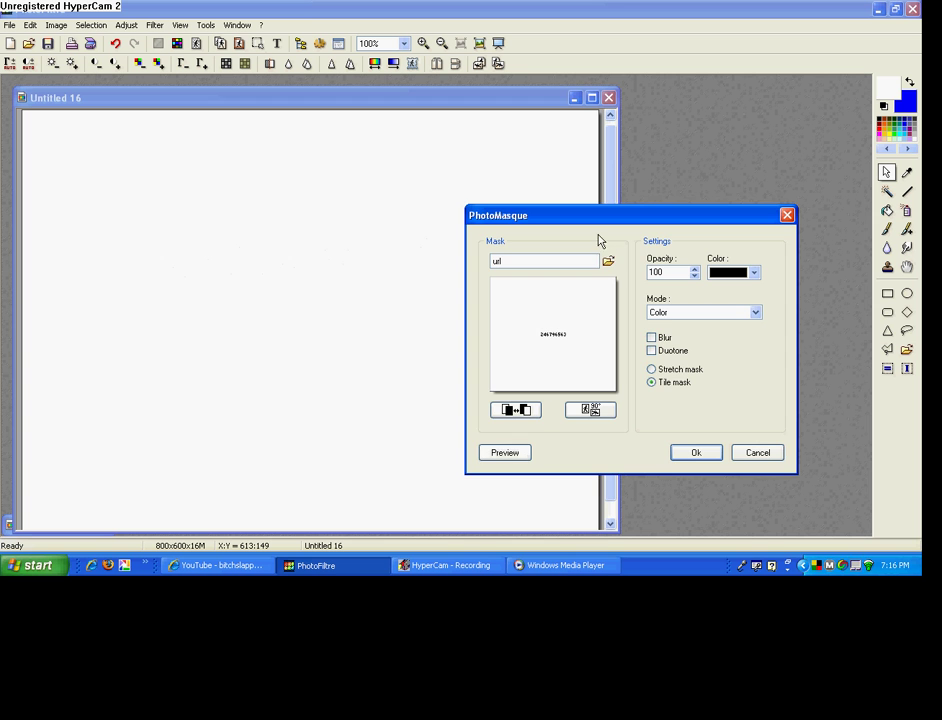
pyautogui.click(590, 409)
pyautogui.click(189, 362)
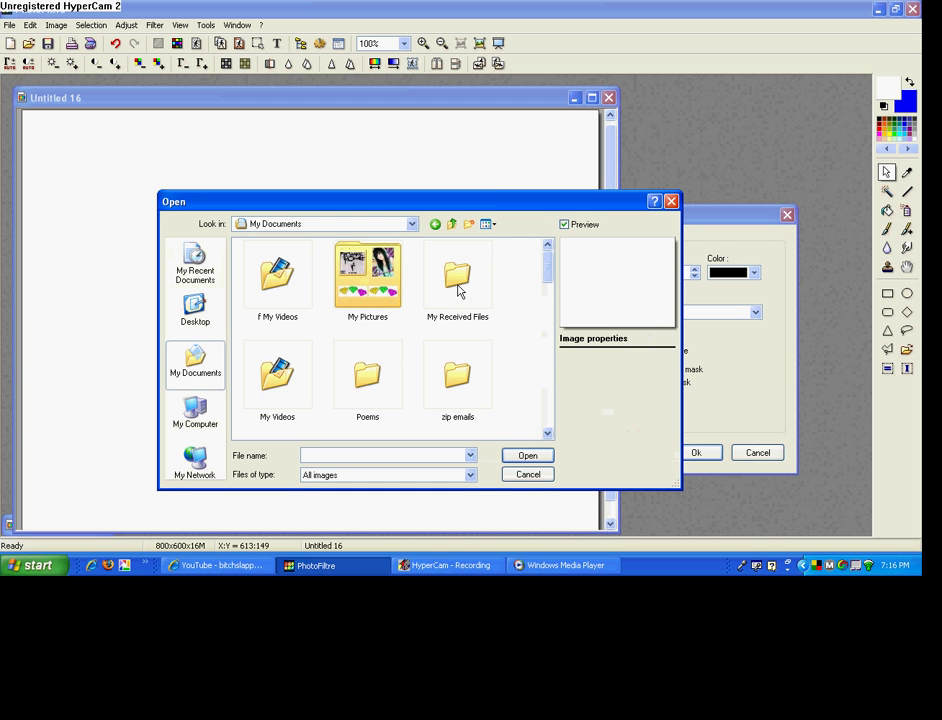
pyautogui.click(432, 300)
pyautogui.doubleClick(358, 295)
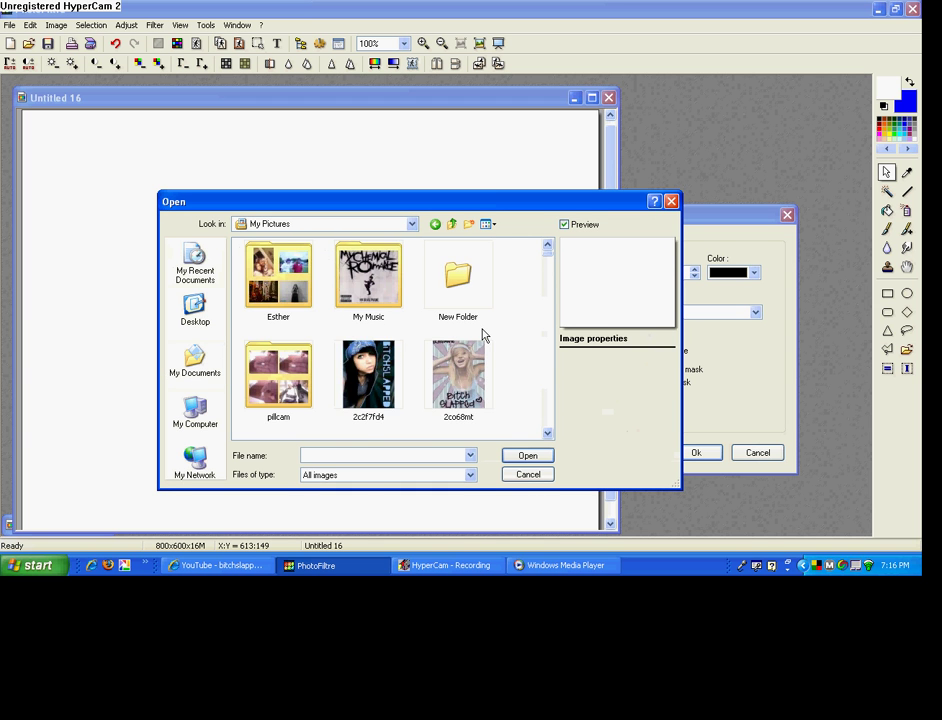
pyautogui.write('xx')
pyautogui.doubleClick(447, 312)
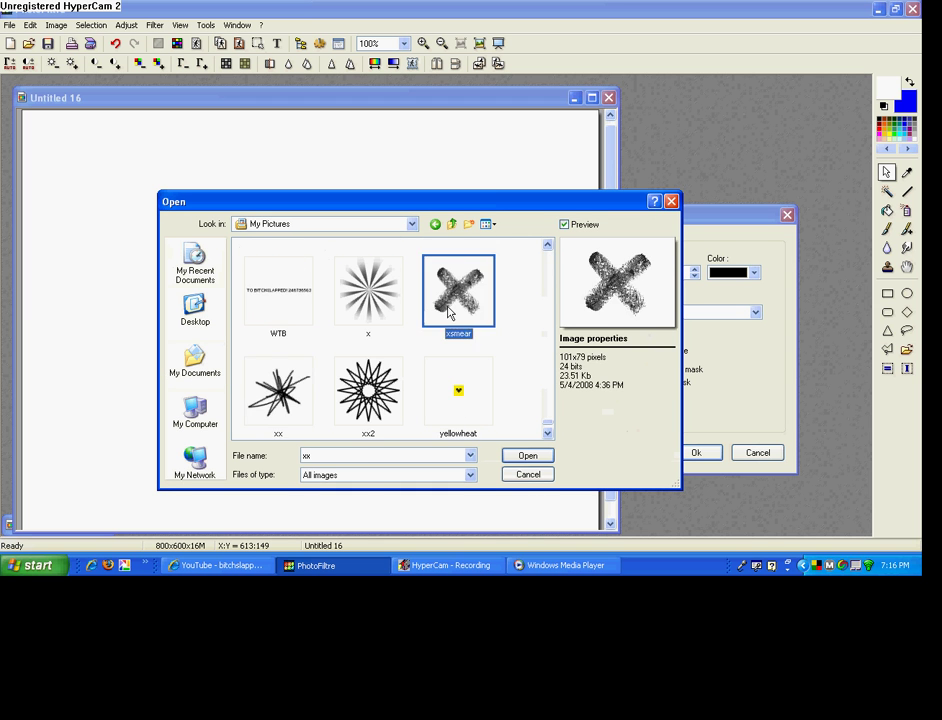
pyautogui.click(698, 452)
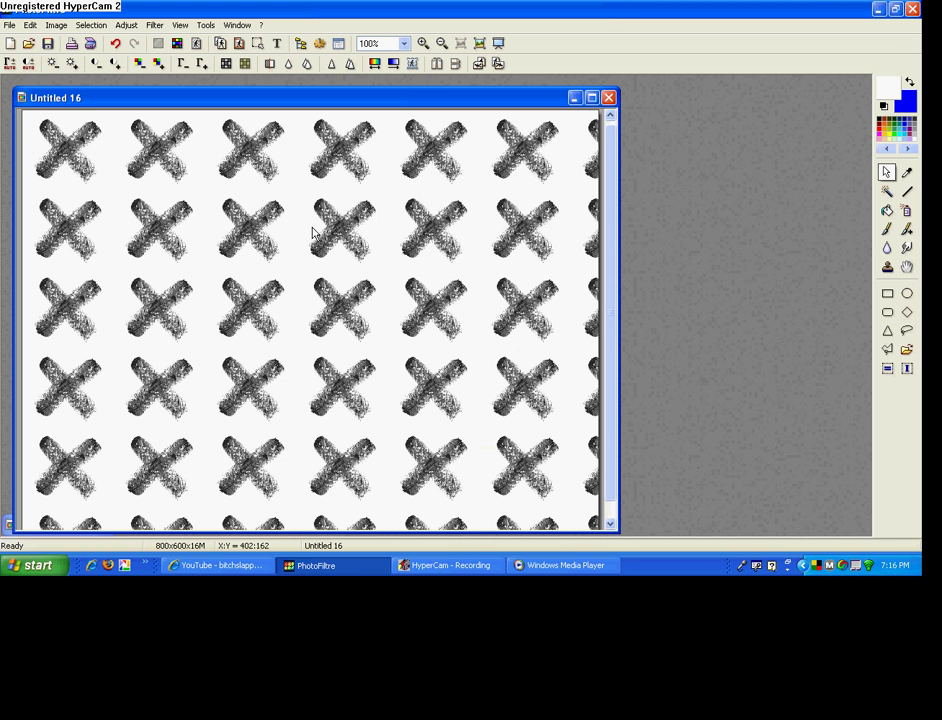
# - Select an area of about 99 x 98 pixels around one X and undo the tiled mask
pyautogui.moveTo(306, 195); pyautogui.dragTo(233, 283)
pyautogui.hotkey('ctrl', 'z')
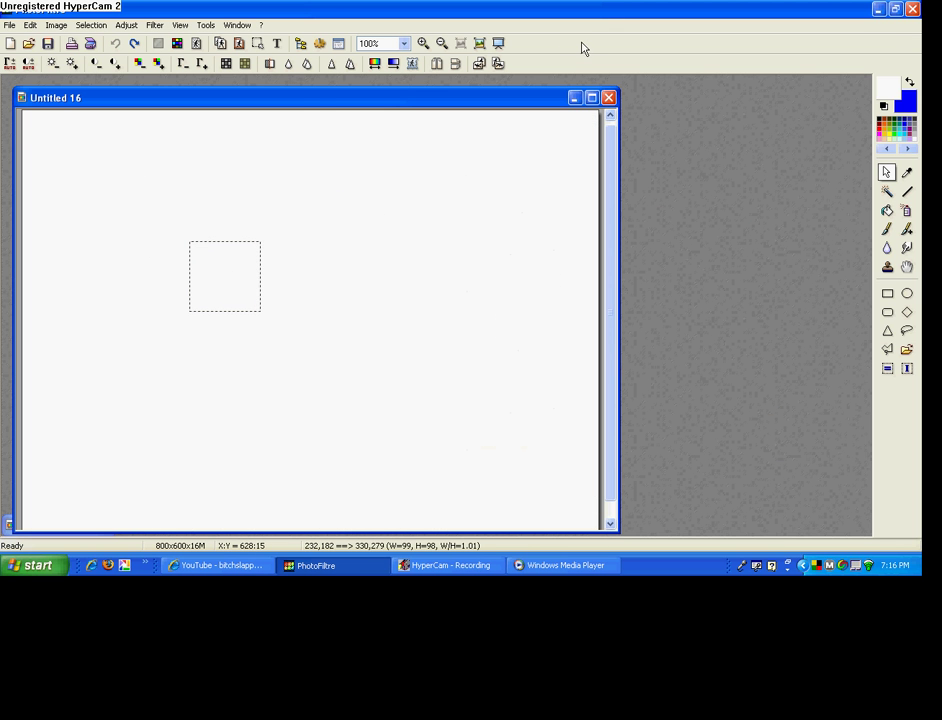
# - Set the PhotoMasque color to magenta and apply the xsmear mask inside the selection
pyautogui.click(319, 43)
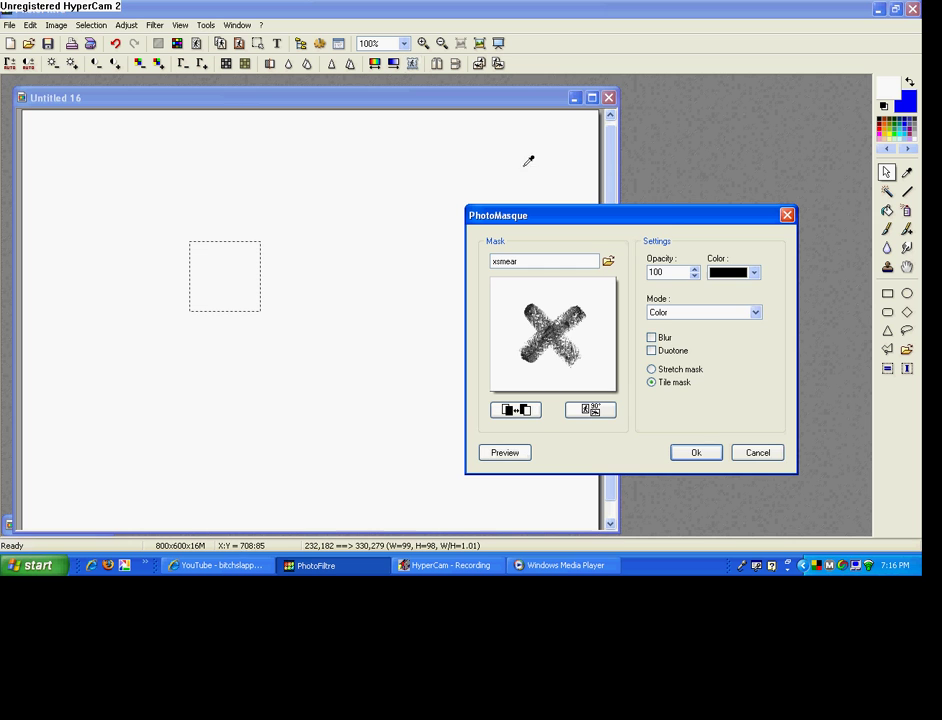
pyautogui.click(754, 273)
pyautogui.click(720, 347)
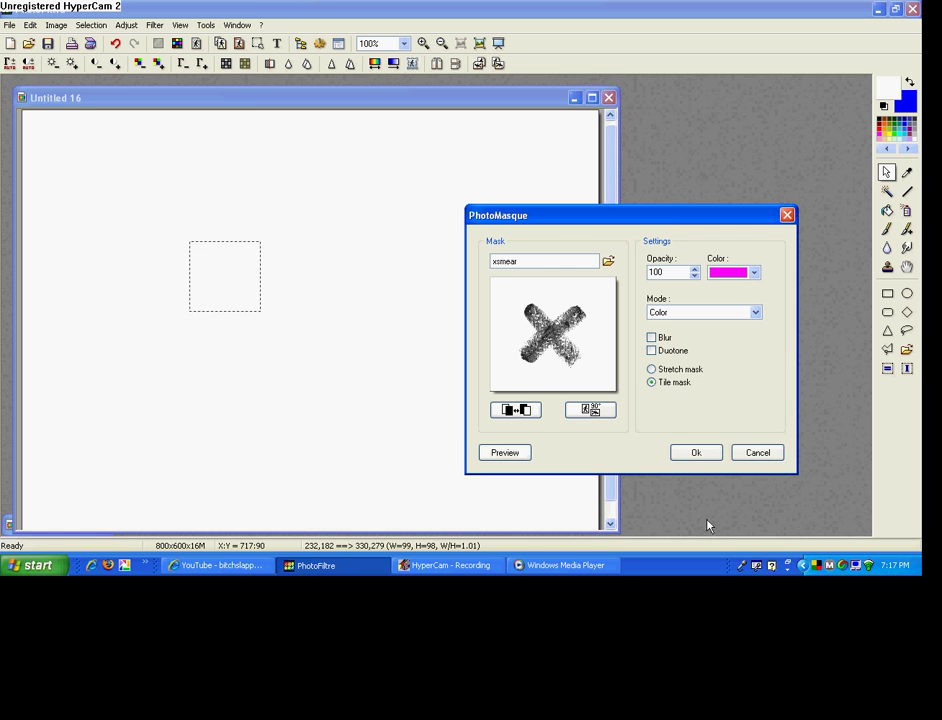
pyautogui.click(696, 453)
# - Resize the selection to about 109 x 98 pixels, and replace the magenta X with a fresh PhotoMasque application inside it
pyautogui.moveTo(189, 286); pyautogui.dragTo(251, 275)
pyautogui.hotkey('ctrl', 'z')
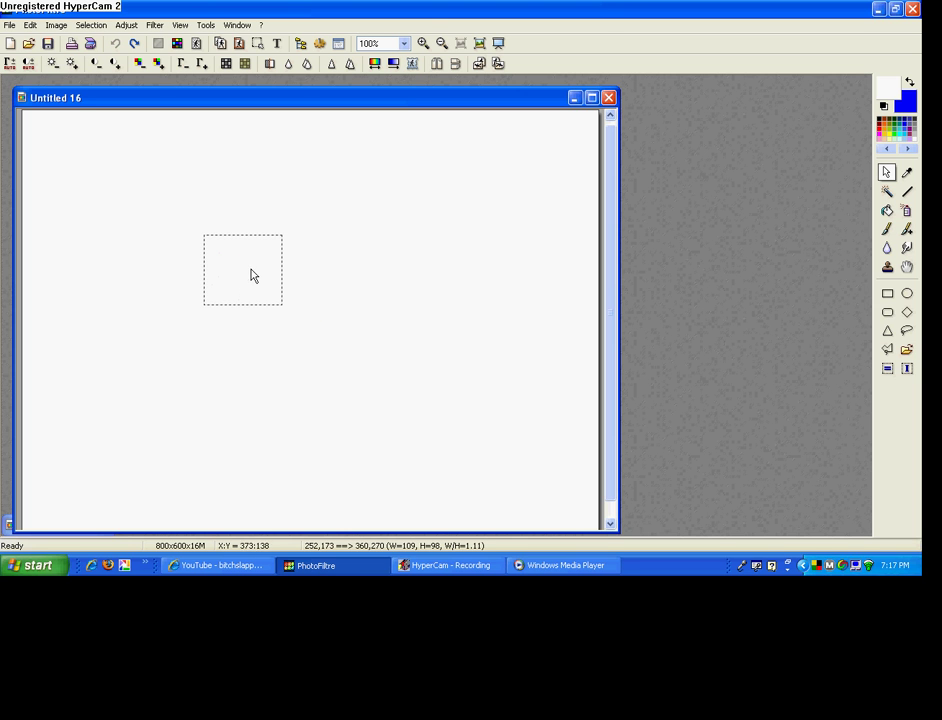
pyautogui.click(416, 69)
pyautogui.click(671, 451)
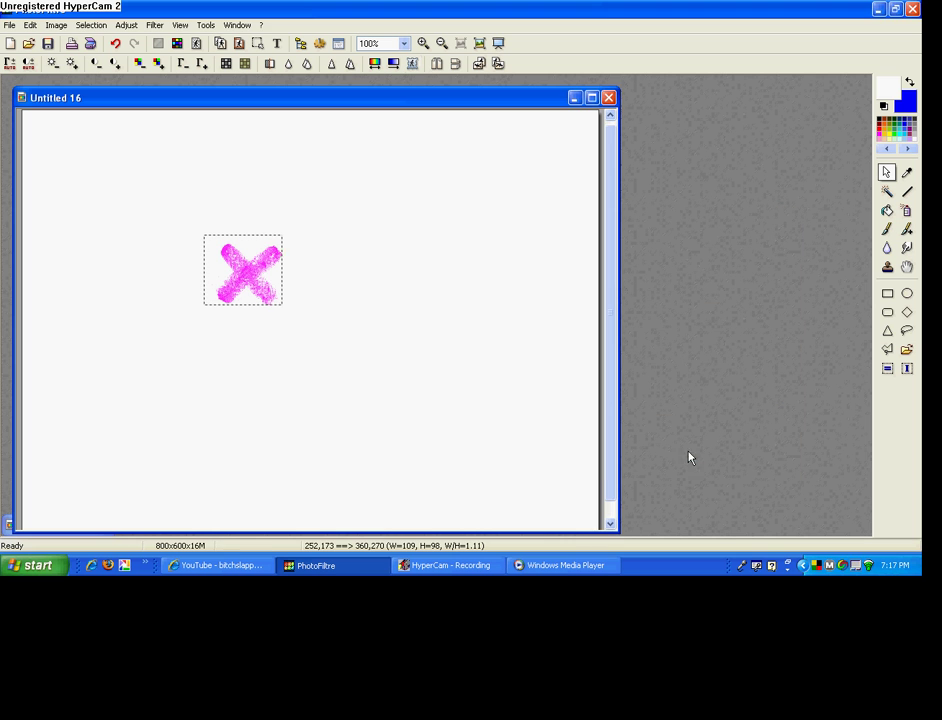
# - Shift the selection slightly right of the magenta X and apply the xsmear PhotoMasque in blue, overlapping it
pyautogui.moveTo(250, 283); pyautogui.dragTo(268, 288)
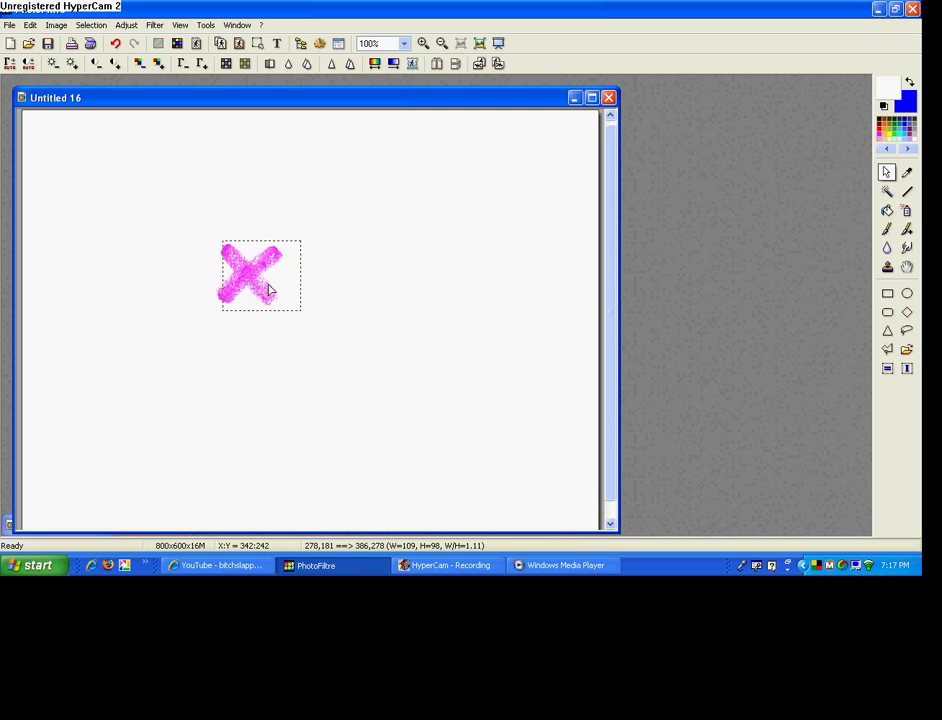
pyautogui.click(413, 64)
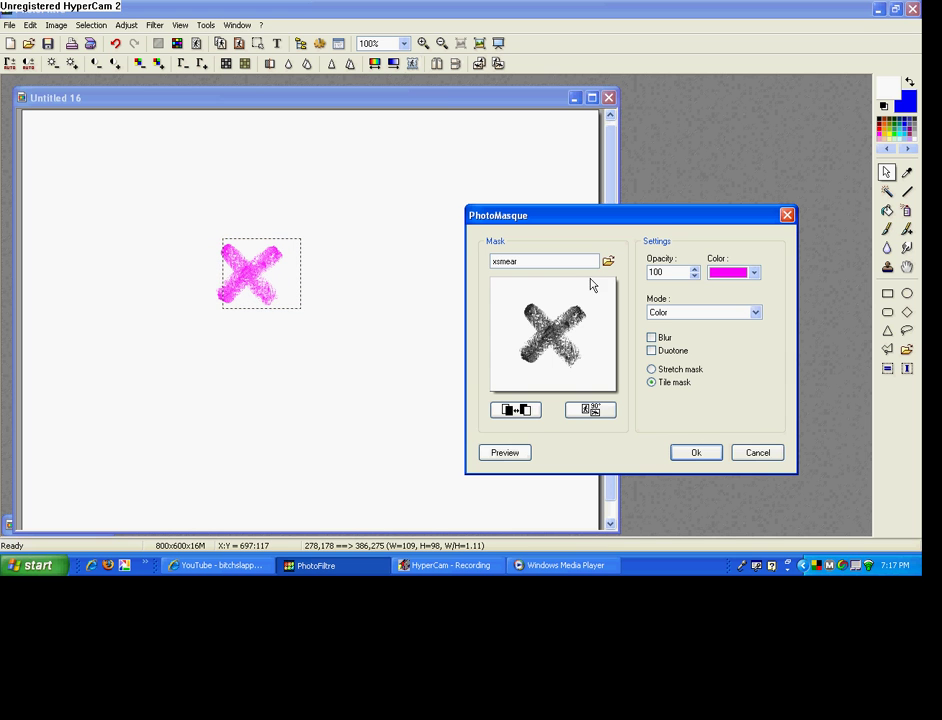
pyautogui.click(754, 273)
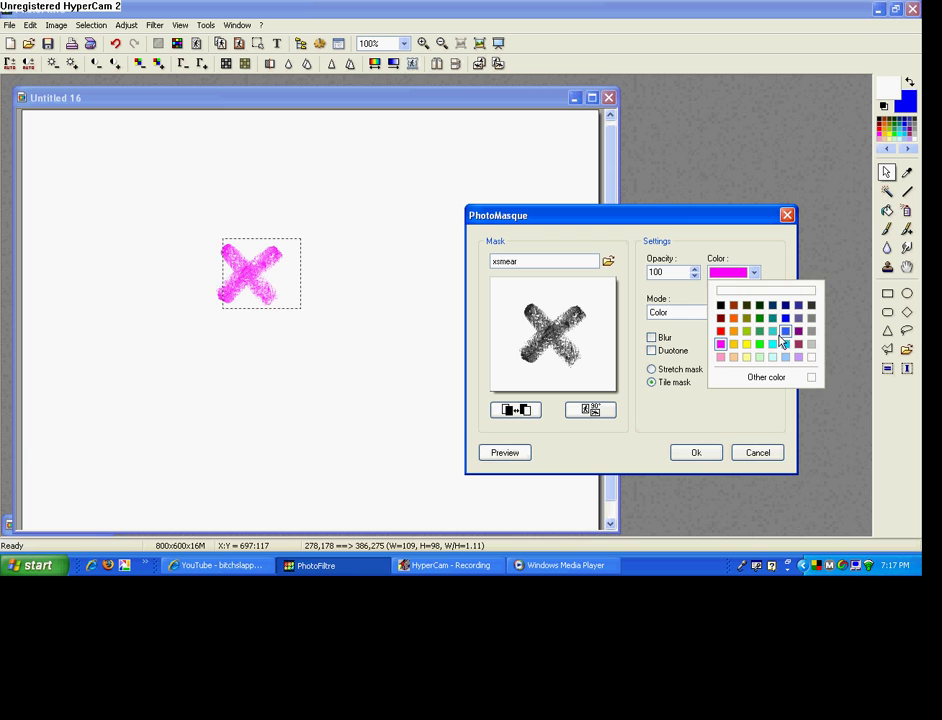
pyautogui.click(785, 341)
pyautogui.click(695, 453)
# - Move the selection further right over the blue X and apply the xsmear PhotoMasque in magenta
pyautogui.moveTo(270, 293); pyautogui.dragTo(300, 294)
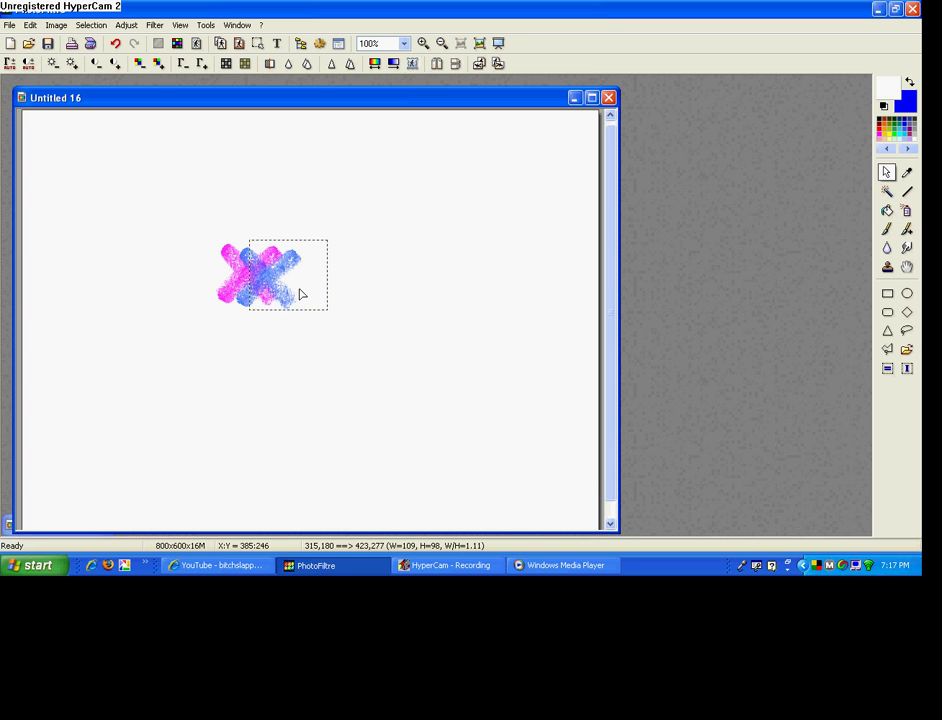
pyautogui.click(413, 63)
pyautogui.click(754, 273)
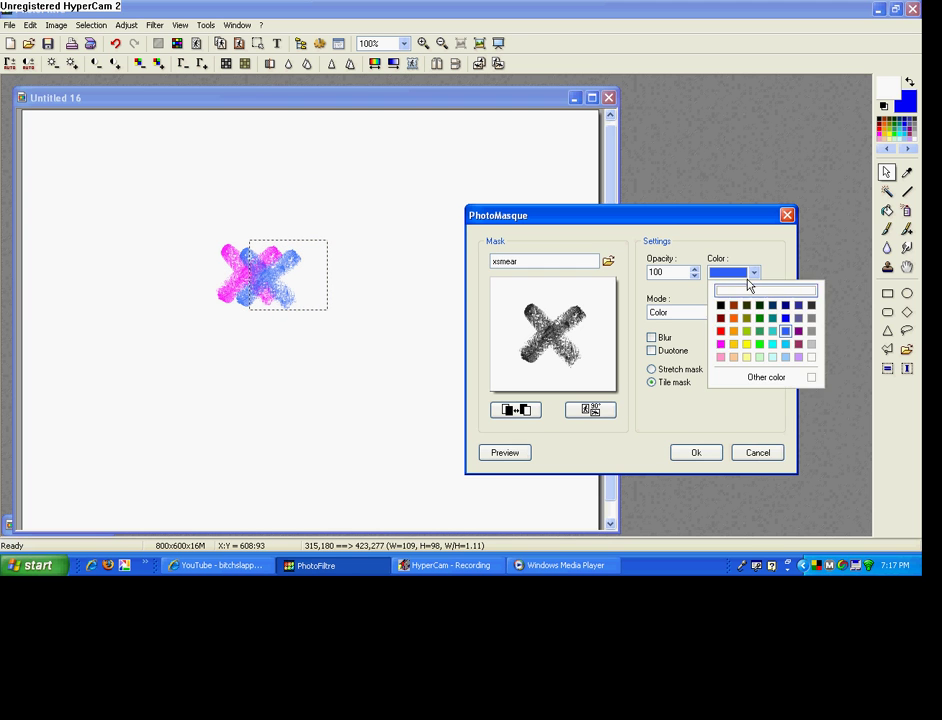
pyautogui.click(721, 345)
pyautogui.click(697, 453)
# - Move the selection right past the second magenta X and add a fourth overlapping X with the PhotoMasque in blue
pyautogui.moveTo(307, 279); pyautogui.dragTo(338, 287)
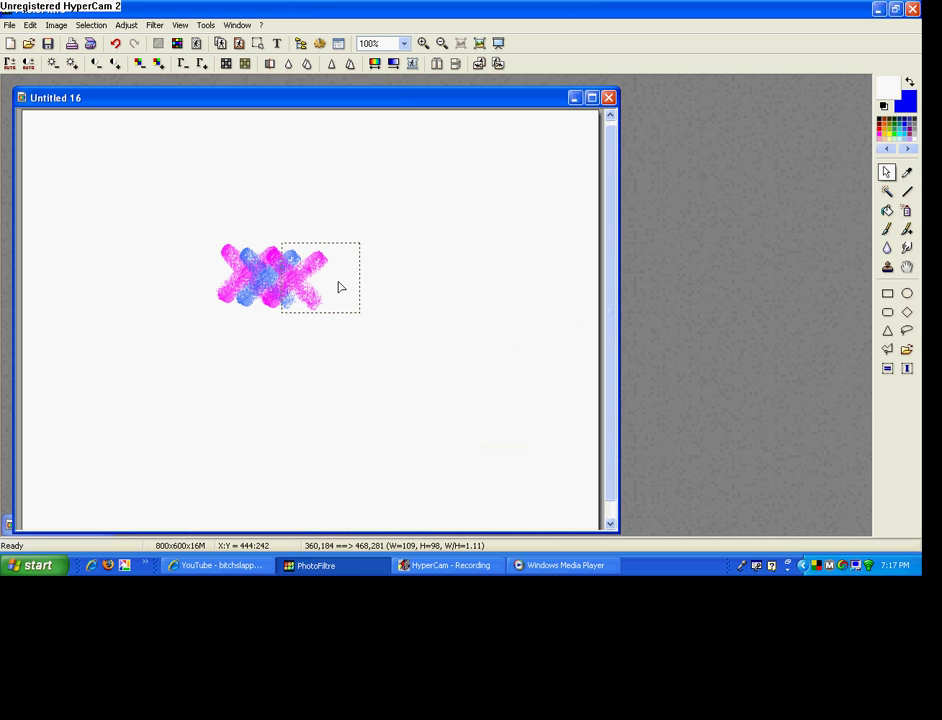
pyautogui.click(413, 63)
pyautogui.click(754, 273)
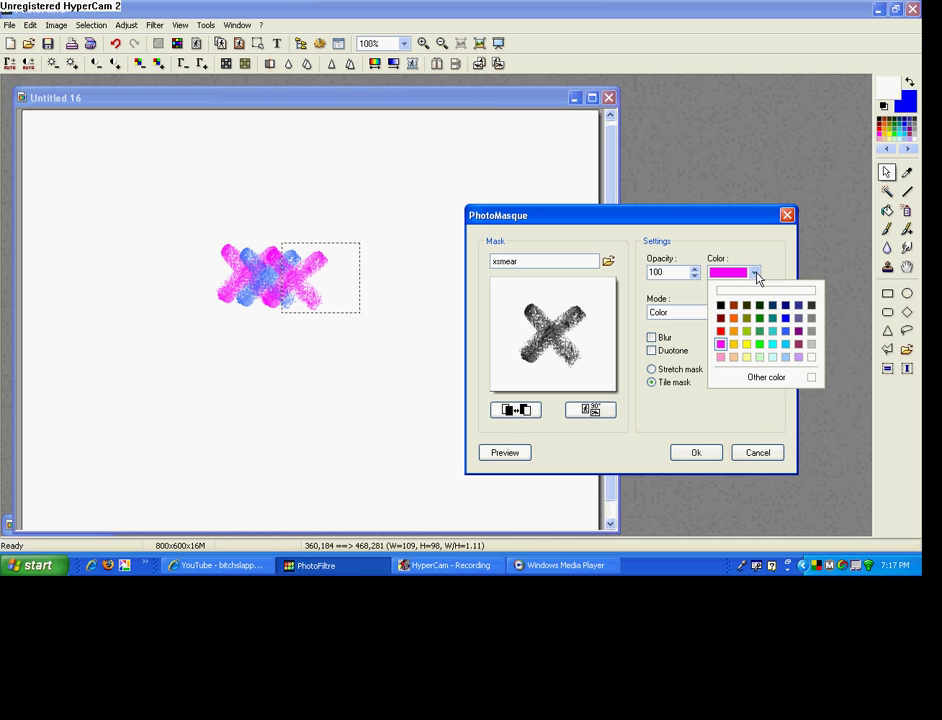
pyautogui.click(786, 332)
pyautogui.click(694, 452)
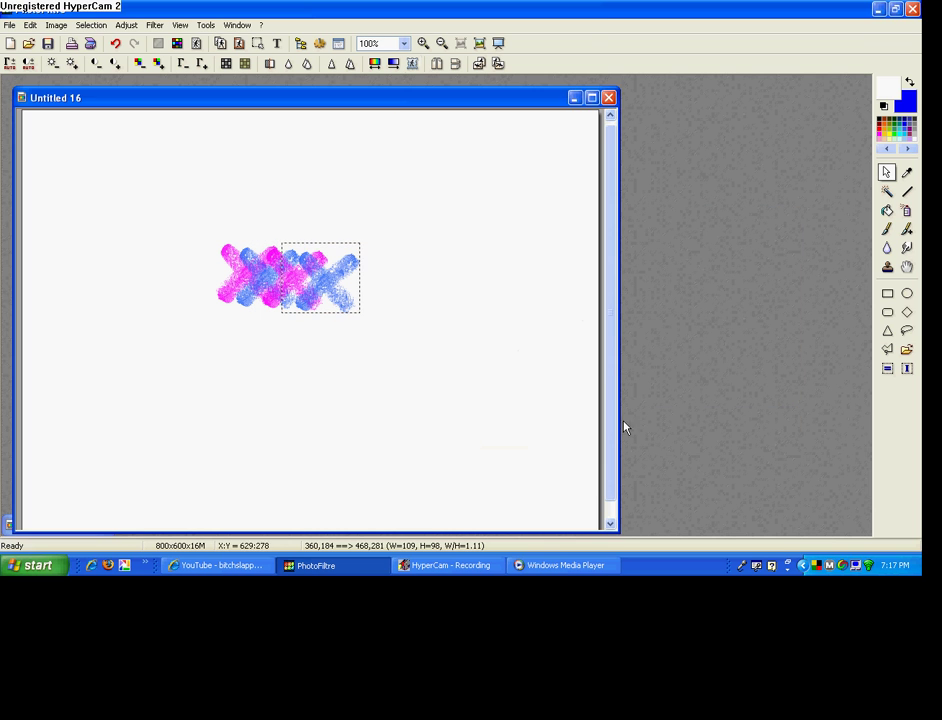
# - Insert the "Bitchslapped!!" text in bold Pea Katie Shea, size 30, and center it over the row of X's
pyautogui.moveTo(341, 256); pyautogui.dragTo(273, 39)
pyautogui.click(277, 43)
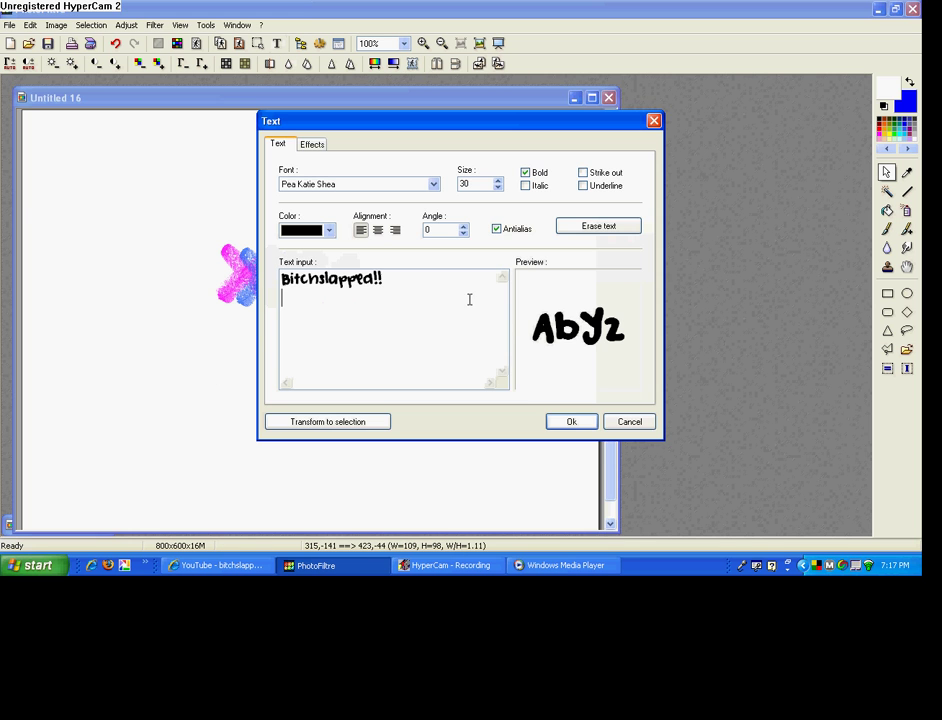
pyautogui.click(578, 424)
pyautogui.moveTo(347, 293); pyautogui.dragTo(320, 296)
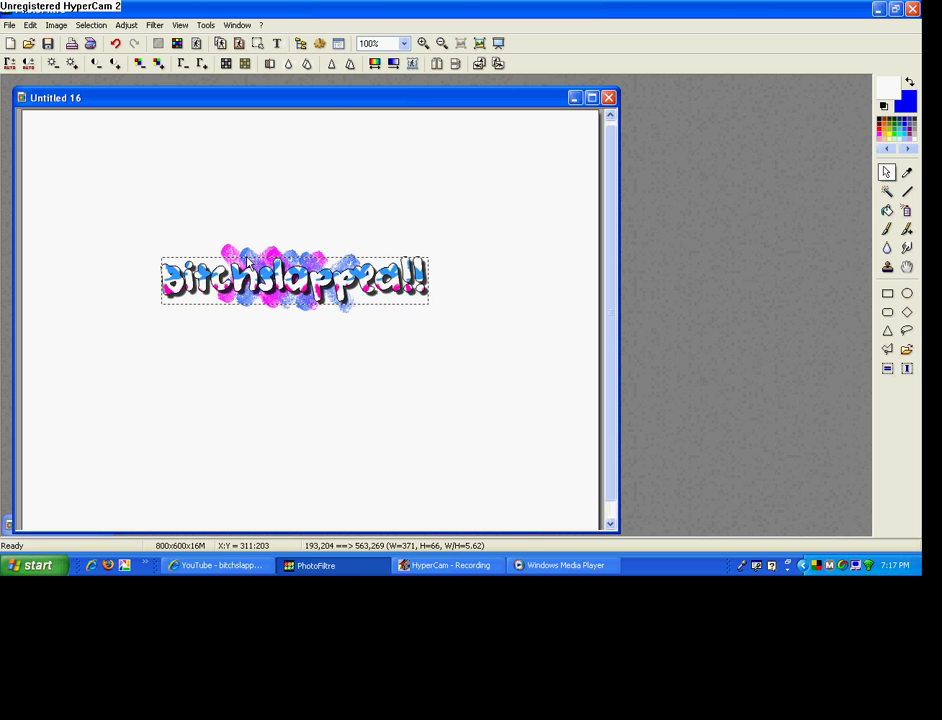
# - Enlarge the selection around the lettering and X's to about 410 x 105 pixels, then hide it
pyautogui.moveTo(244, 258); pyautogui.dragTo(244, 238)
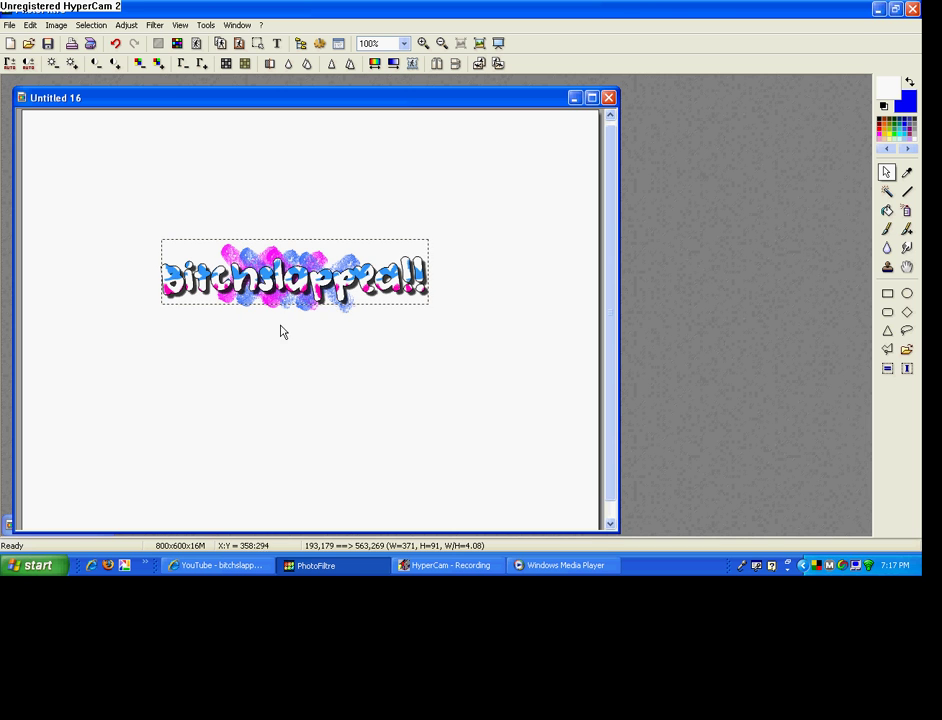
pyautogui.moveTo(272, 303); pyautogui.dragTo(272, 313)
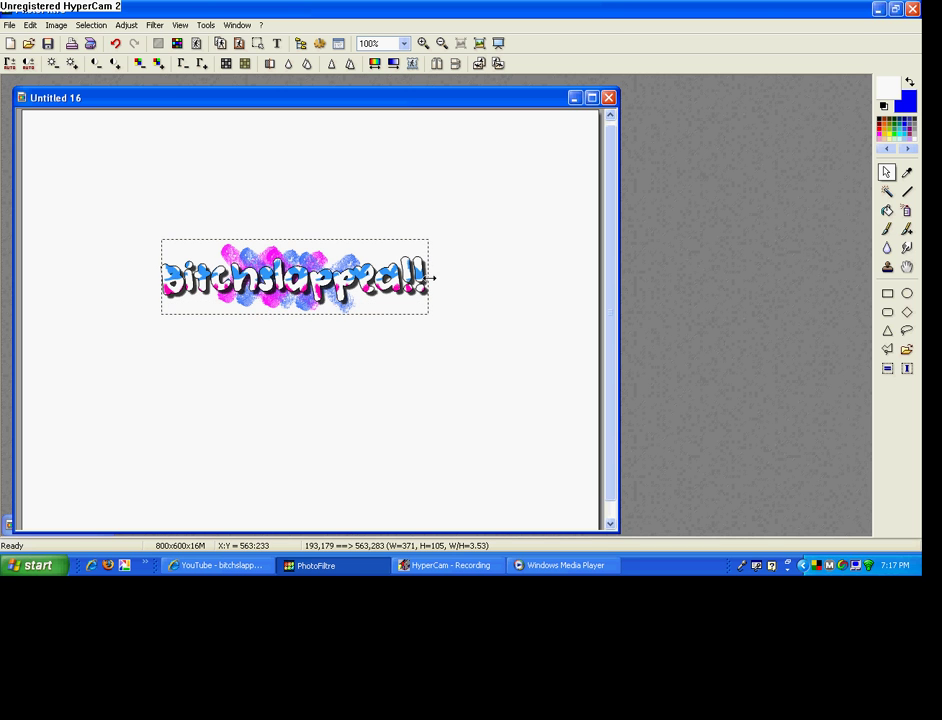
pyautogui.moveTo(430, 277); pyautogui.dragTo(405, 276)
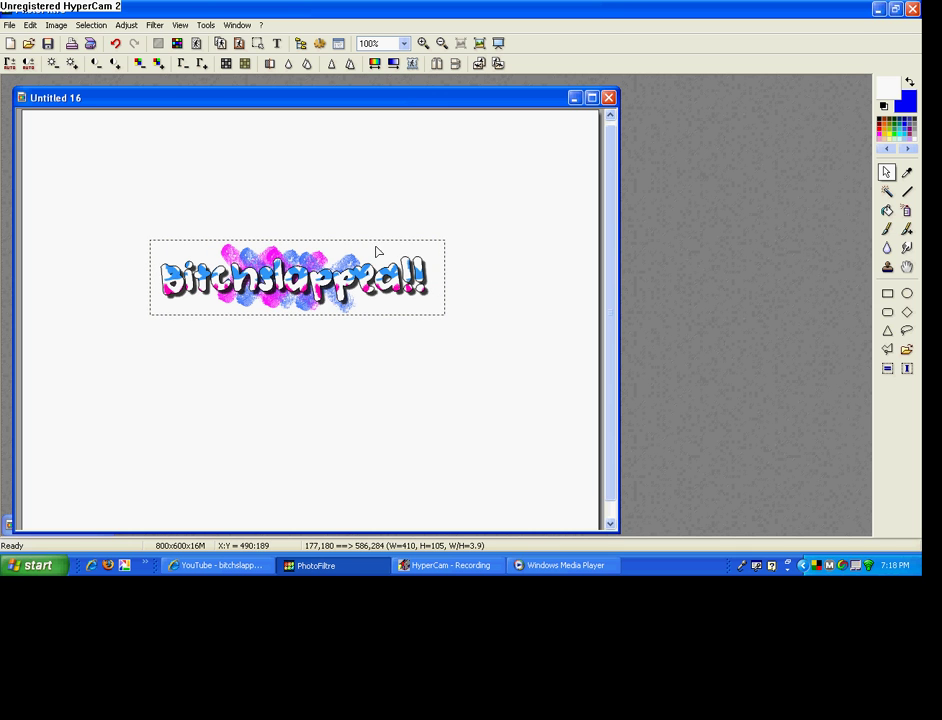
pyautogui.click(259, 44)
# - Select an area of about 115 x 115 pixels at the start of the lettering and load xx from My Pictures as the PhotoMasque mask
pyautogui.moveTo(116, 255); pyautogui.dragTo(200, 340)
pyautogui.click(407, 64)
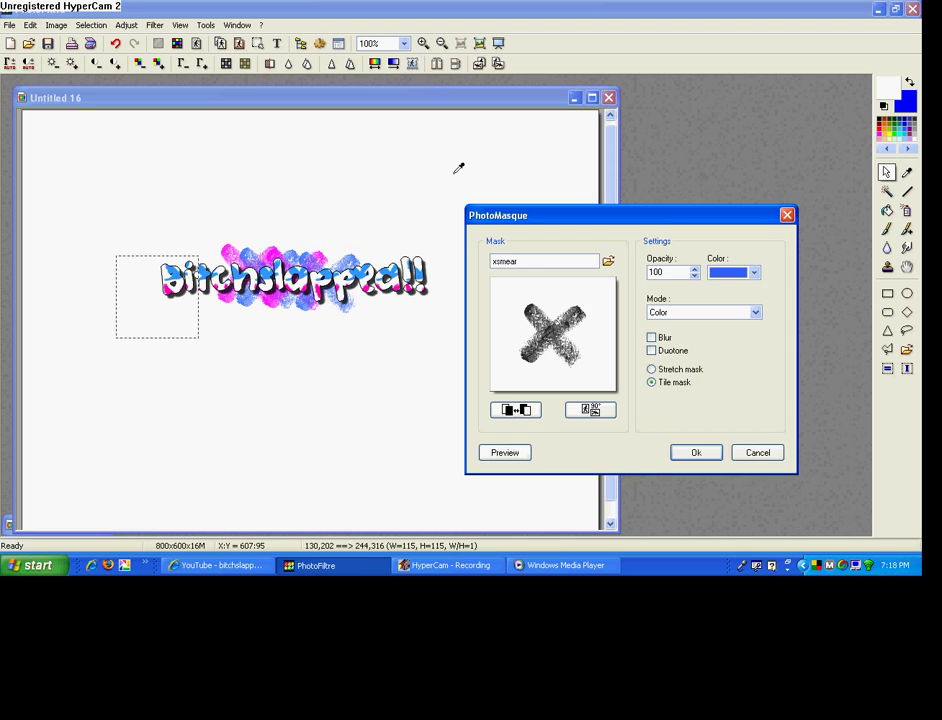
pyautogui.click(606, 262)
pyautogui.click(195, 357)
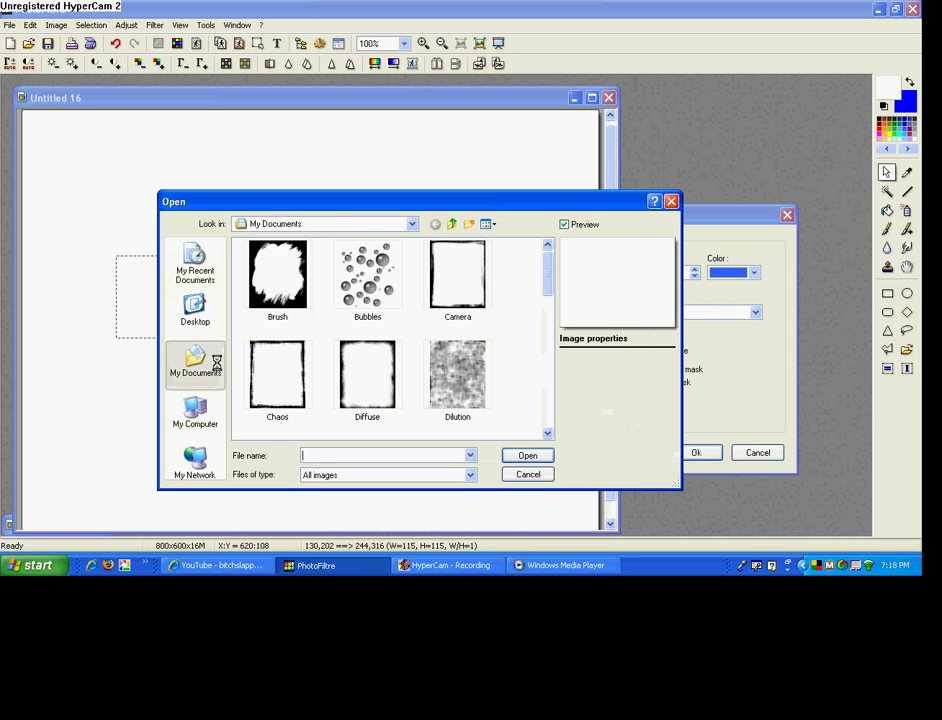
pyautogui.click(452, 290)
pyautogui.doubleClick(368, 275)
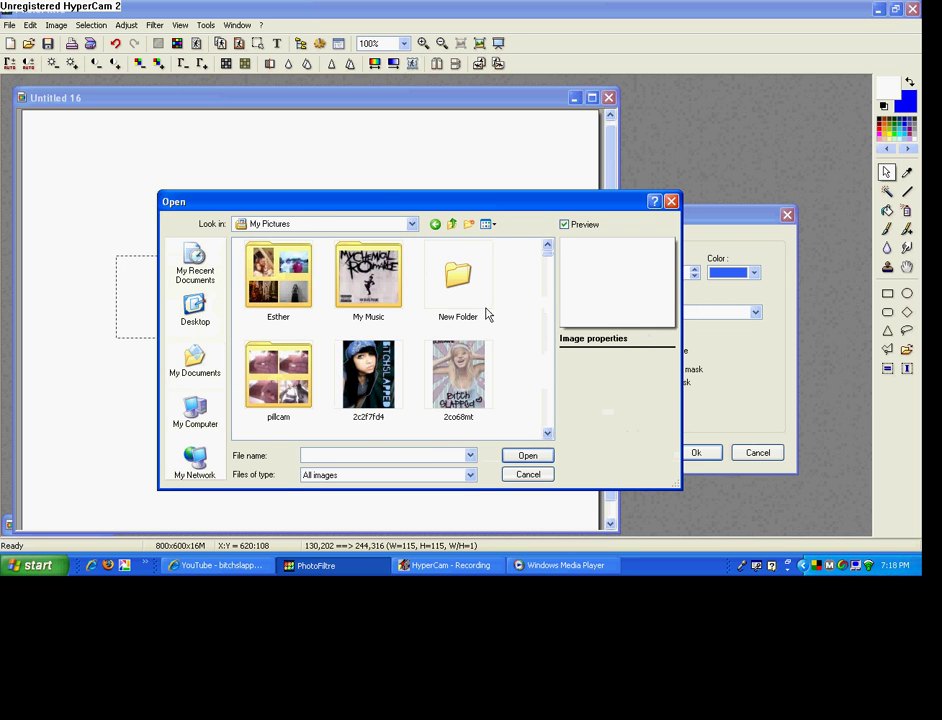
pyautogui.press('x')
pyautogui.press('x')
pyautogui.press('x')
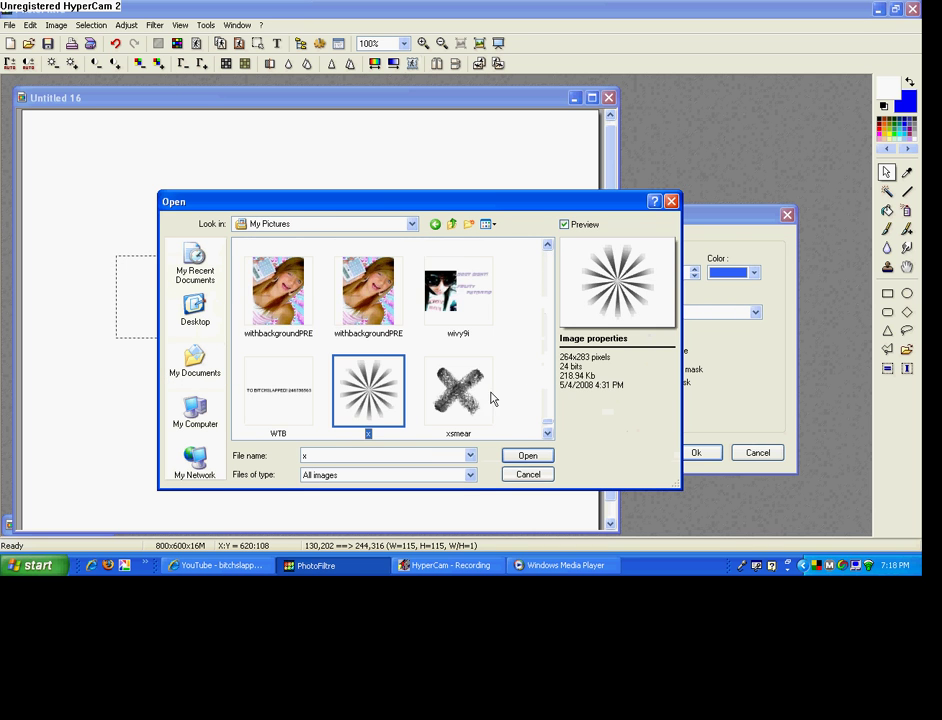
pyautogui.doubleClick(311, 391)
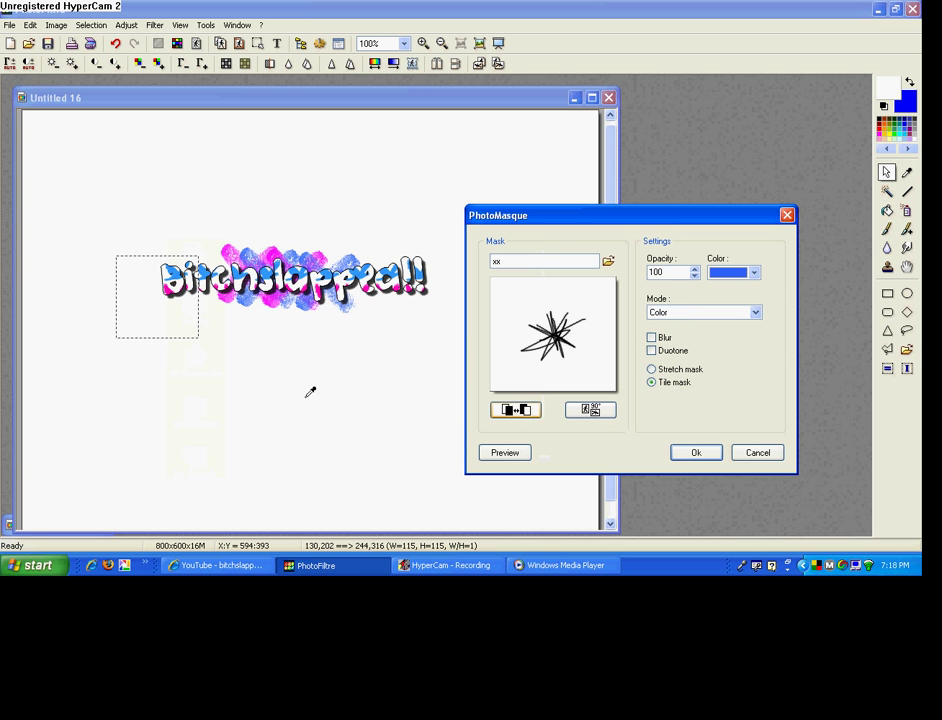
# - Set the PhotoMasque color to black and apply the xx scribble mask inside the selection
pyautogui.click(754, 272)
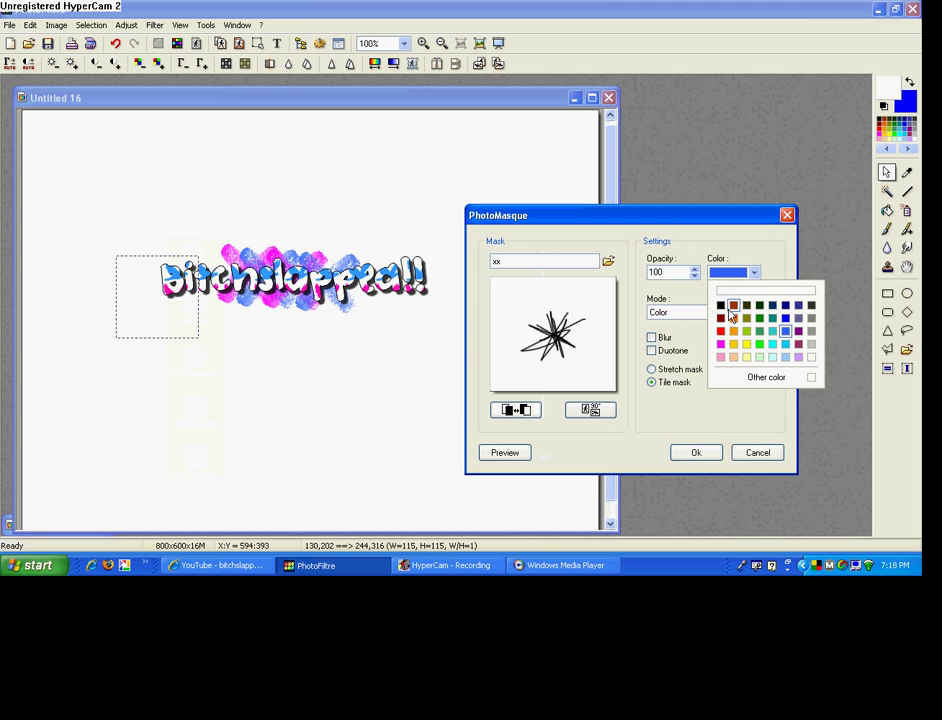
pyautogui.click(719, 304)
pyautogui.click(703, 455)
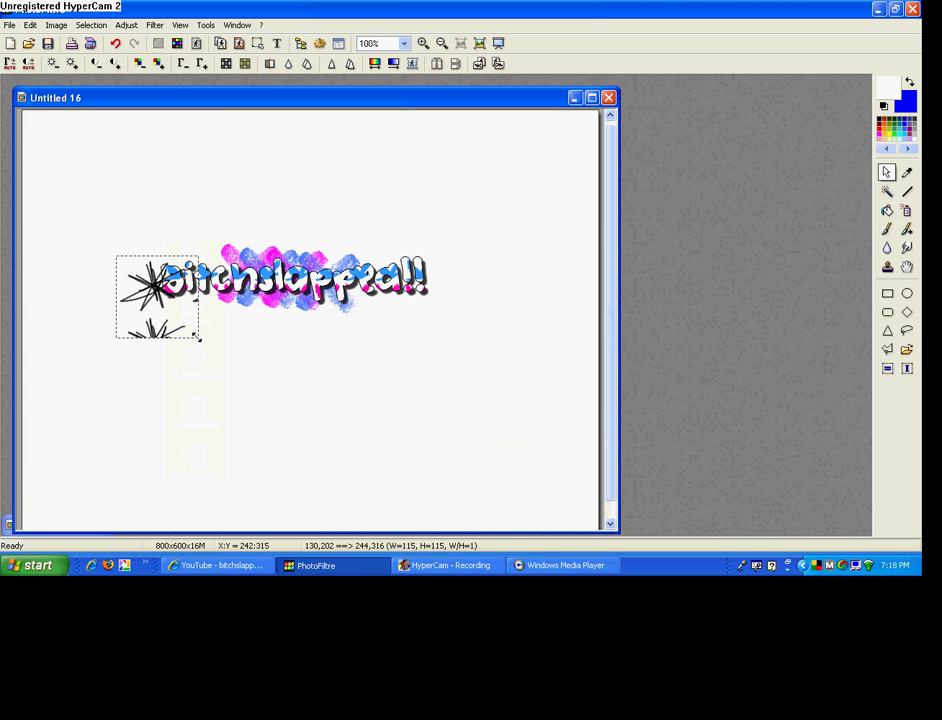
# - Shrink the selection to about 92 x 83 pixels, undo the scribble mask and reapply it as a single black scribble
pyautogui.moveTo(198, 336); pyautogui.dragTo(182, 314)
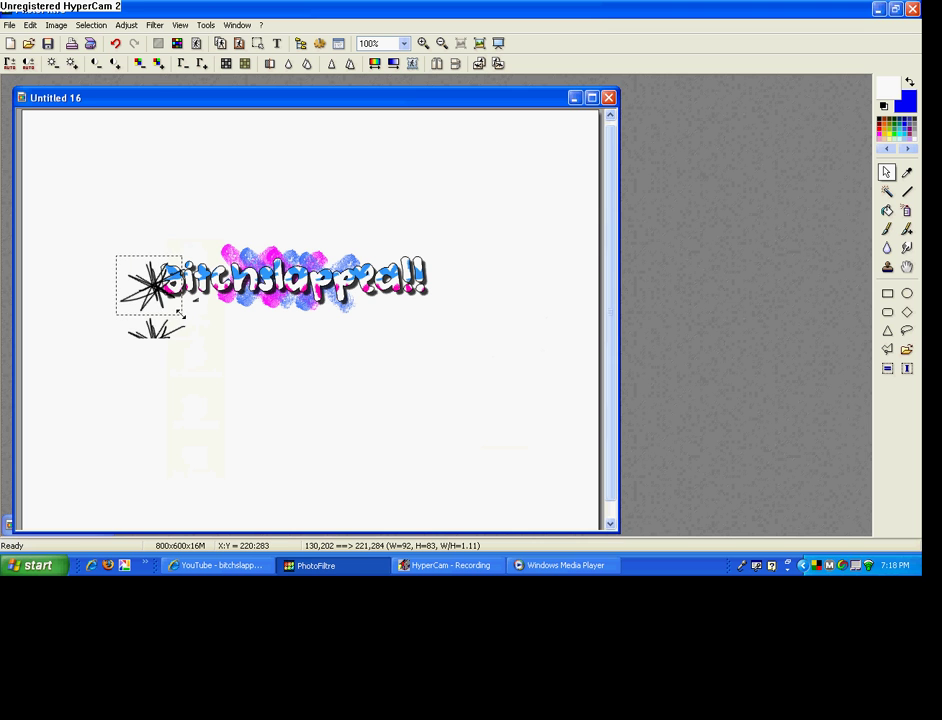
pyautogui.hotkey('ctrl', 'z')
pyautogui.click(413, 64)
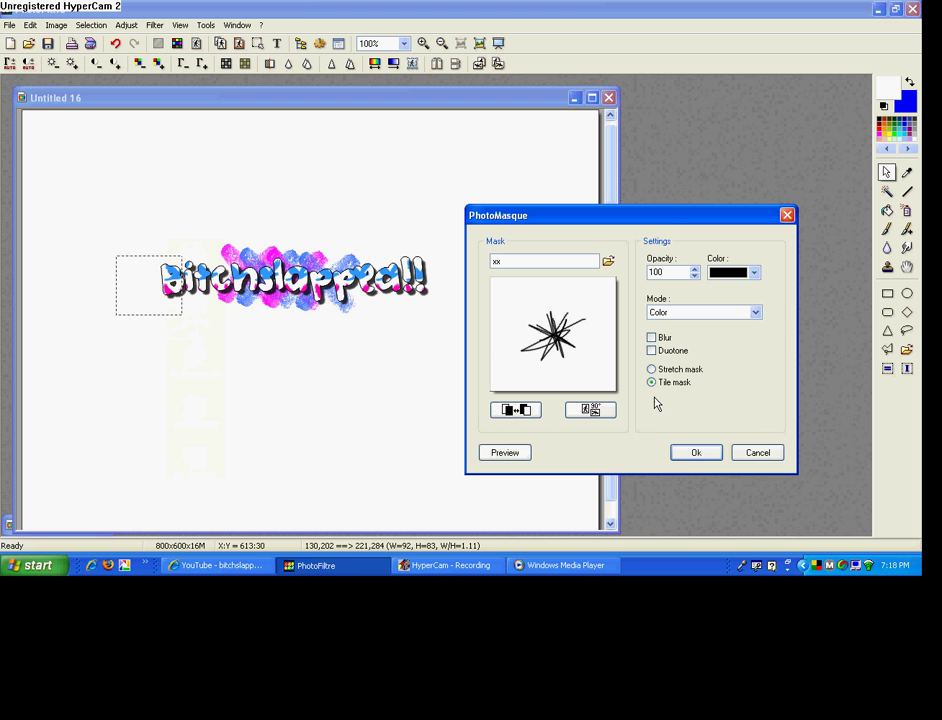
pyautogui.click(696, 451)
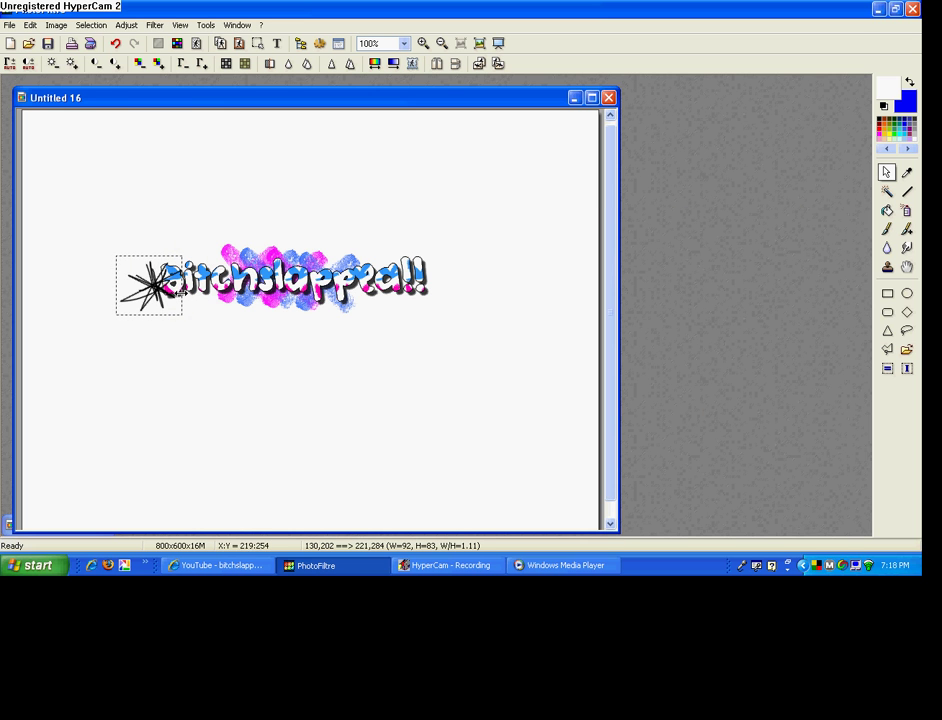
# - Extend the selection to about 449 x 107 pixels around the whole header and crop the image to it
pyautogui.moveTo(180, 293); pyautogui.dragTo(437, 341)
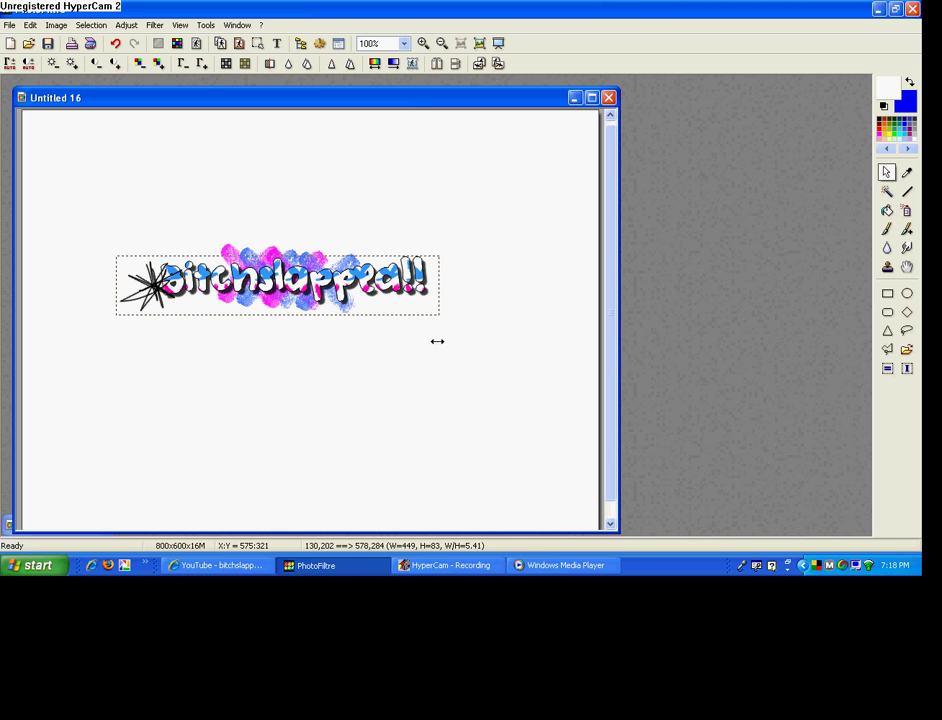
pyautogui.moveTo(344, 256); pyautogui.dragTo(344, 241)
pyautogui.rightClick(341, 268)
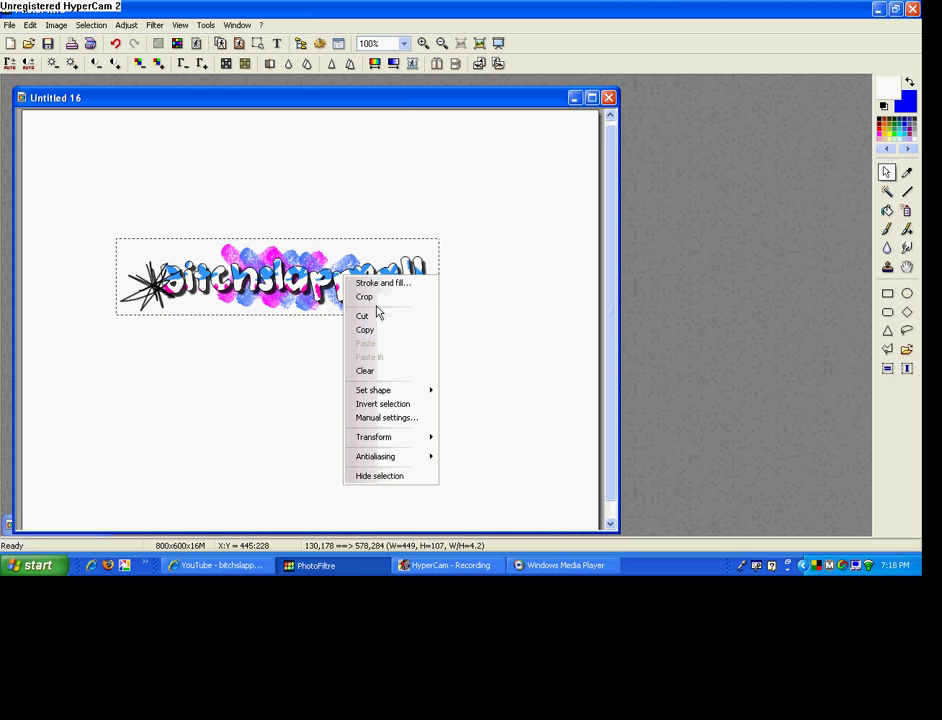
pyautogui.click(376, 306)
pyautogui.moveTo(100, 98); pyautogui.dragTo(380, 170)
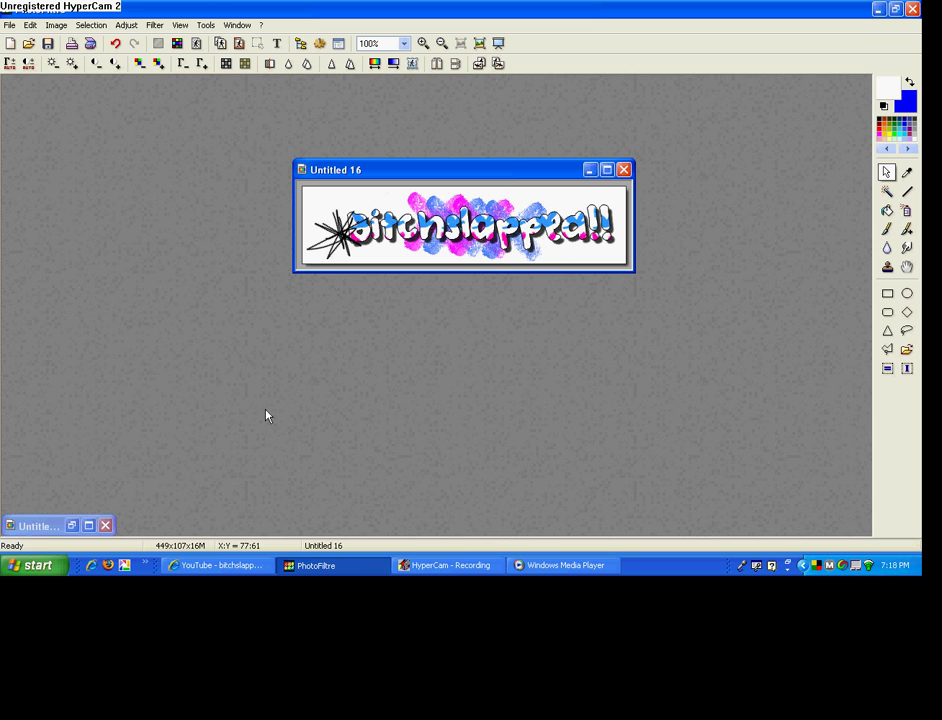
# - Bring up the minimized Untitled 15 image and undo its text and crop, leaving it in a floating window
pyautogui.click(88, 525)
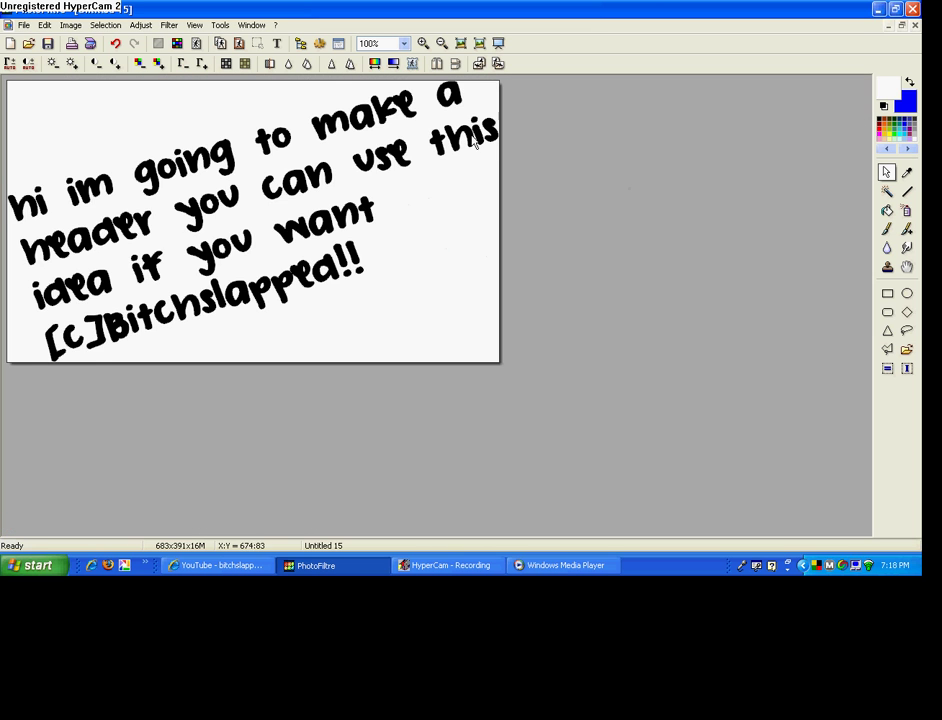
pyautogui.hotkey('ctrl', 'z')
pyautogui.hotkey('ctrl', 'z')
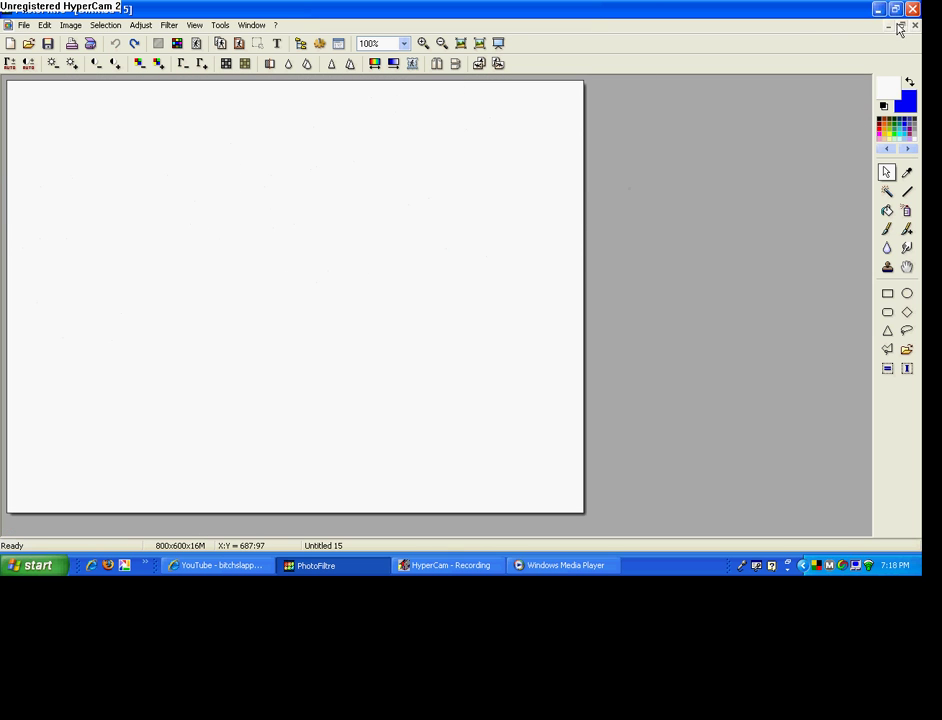
pyautogui.click(900, 26)
pyautogui.click(462, 44)
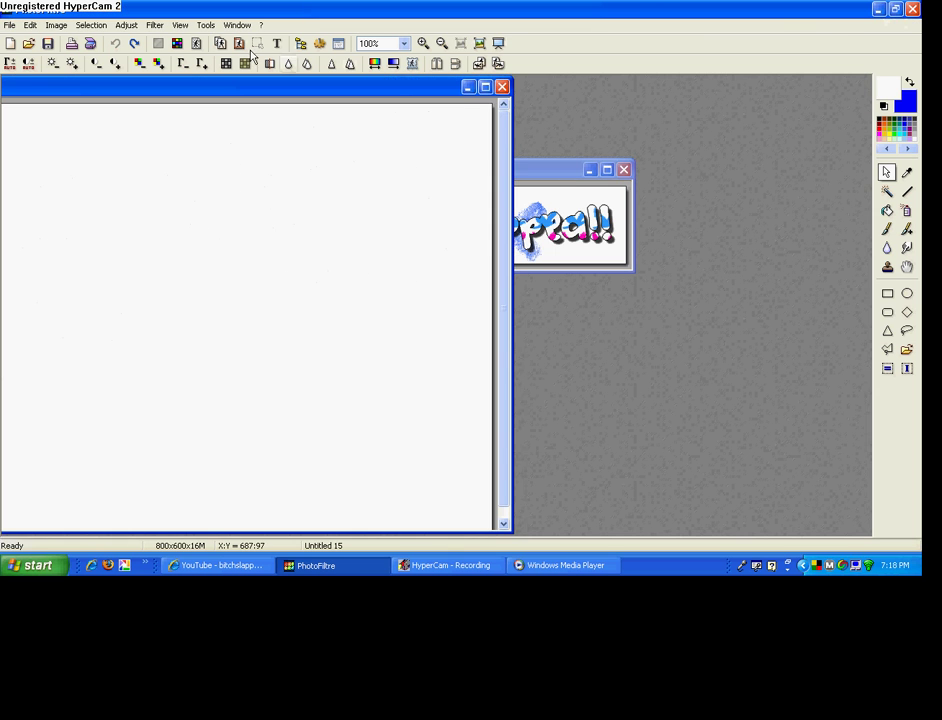
# - Insert the text "Tada!! that's how i made it" on the blank Untitled 15 canvas and reposition it
pyautogui.click(276, 44)
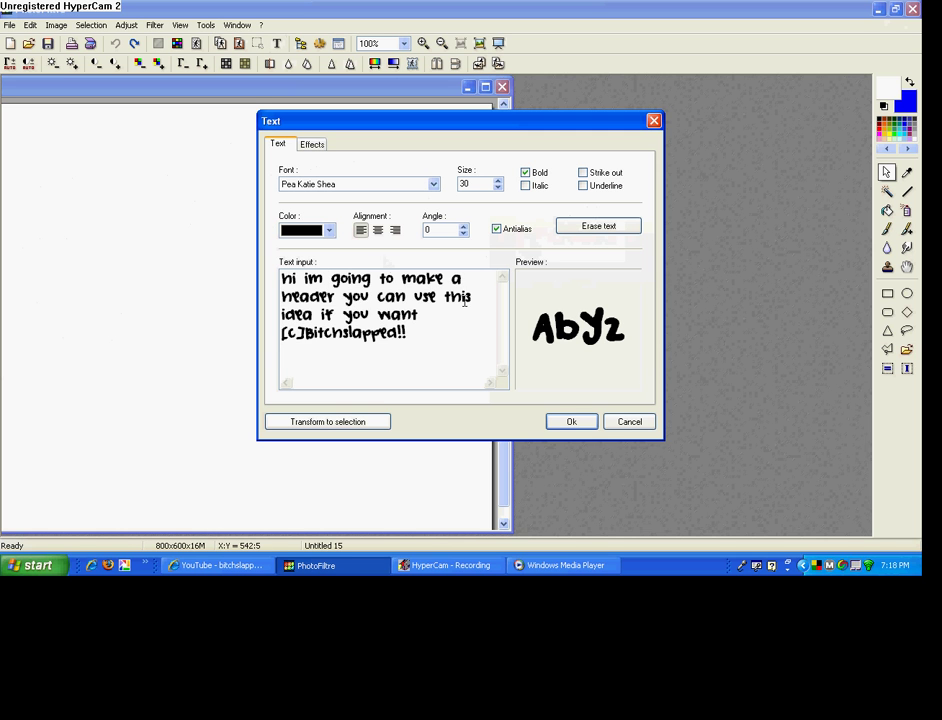
pyautogui.moveTo(427, 346); pyautogui.dragTo(158, 238)
pyautogui.write('T')
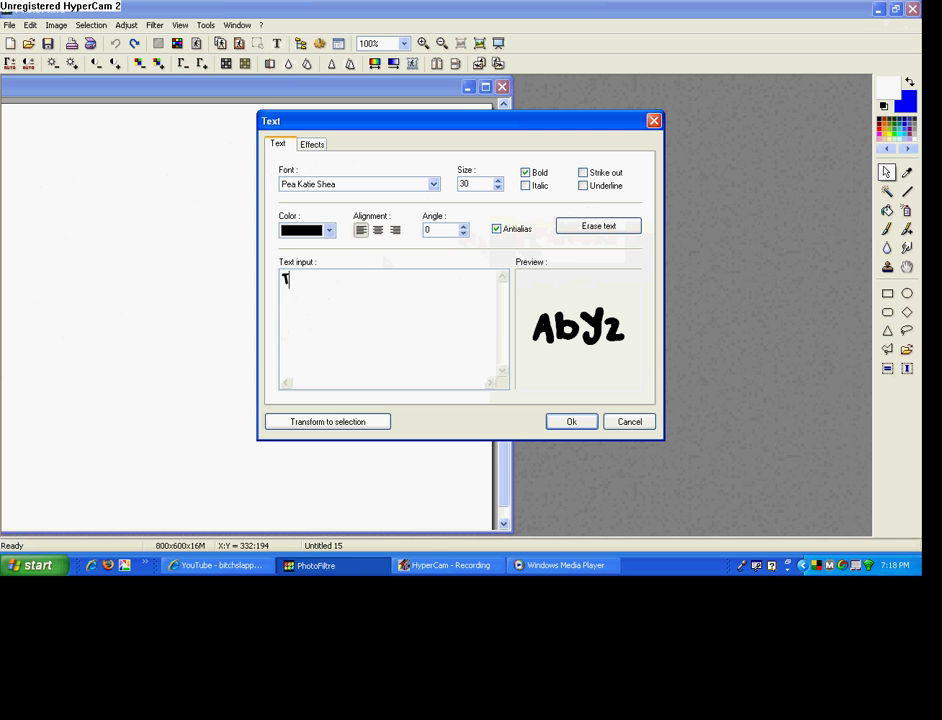
pyautogui.write("ada!! that's how i")
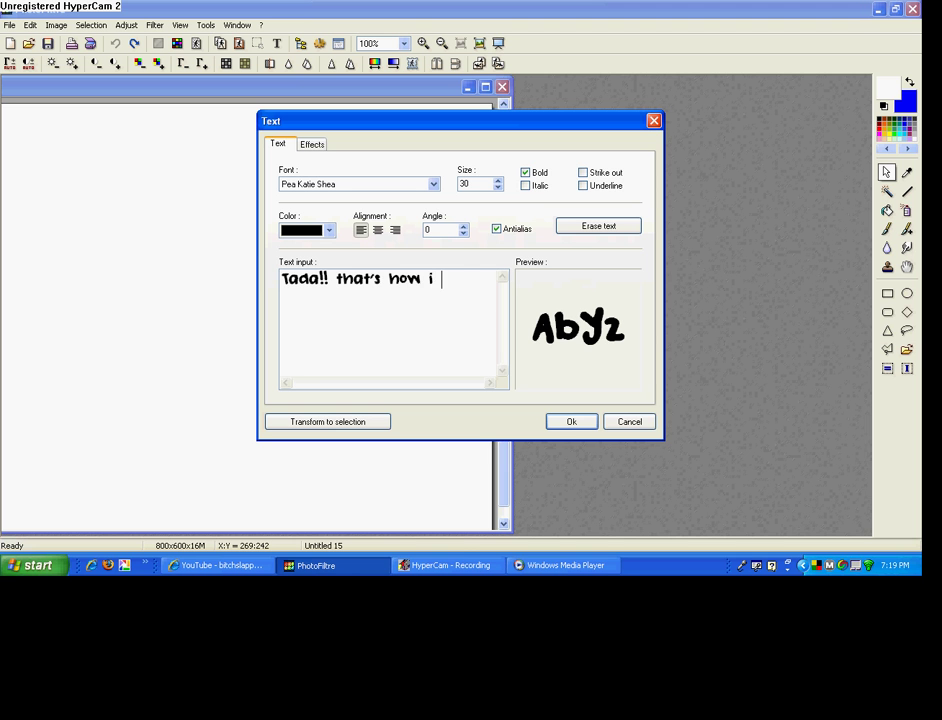
pyautogui.write(' made it')
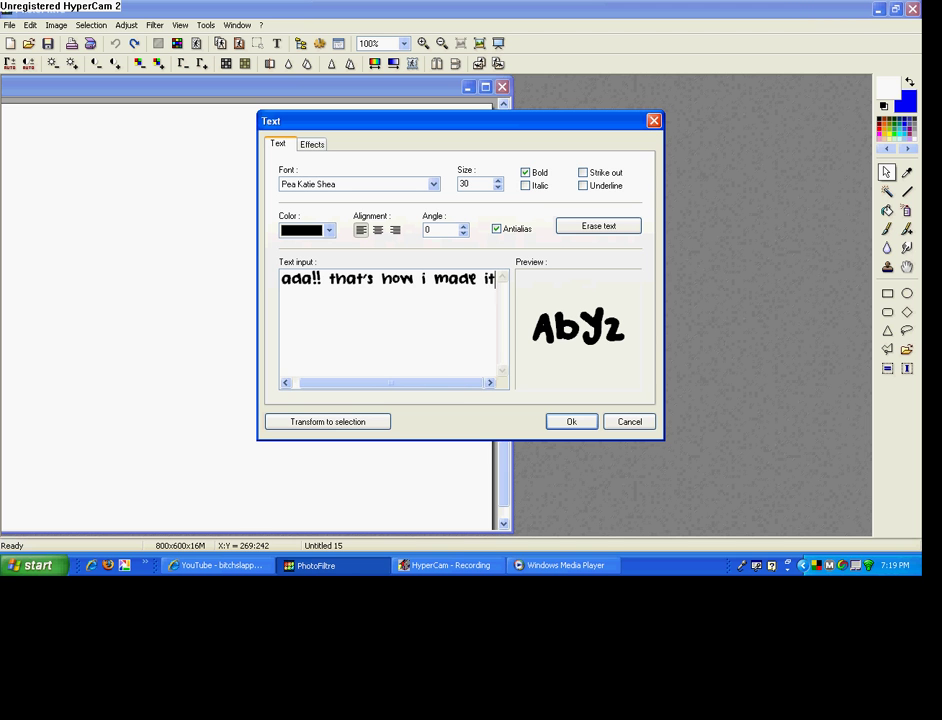
pyautogui.click(571, 421)
pyautogui.moveTo(190, 324); pyautogui.dragTo(137, 285)
pyautogui.moveTo(294, 295); pyautogui.dragTo(253, 281)
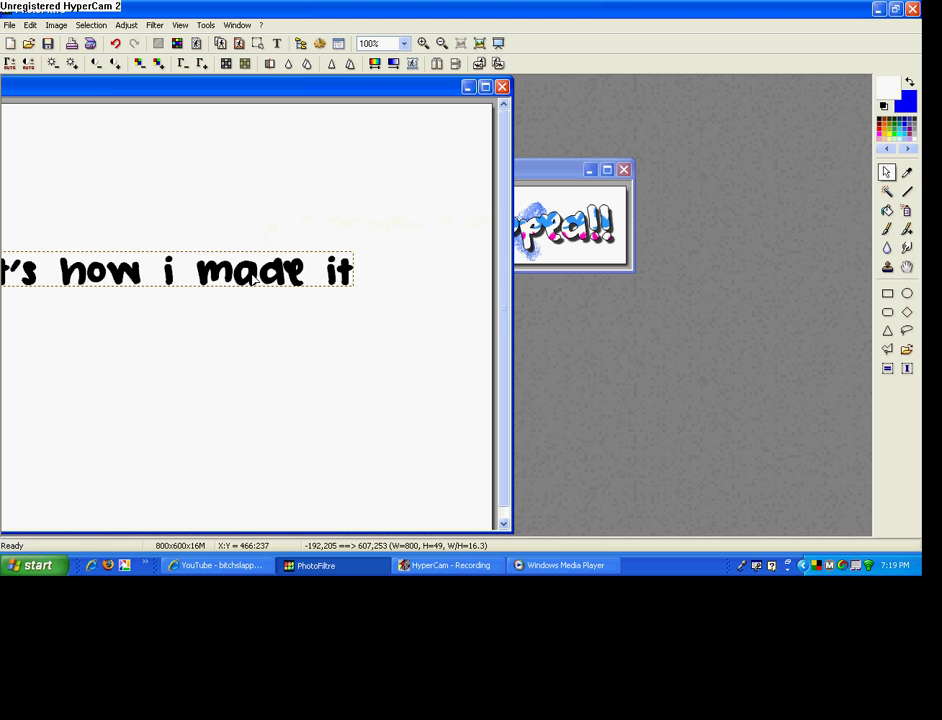
# - Close the Untitled 15 image without saving and move the finished header's window to the middle of the workspace
pyautogui.click(502, 88)
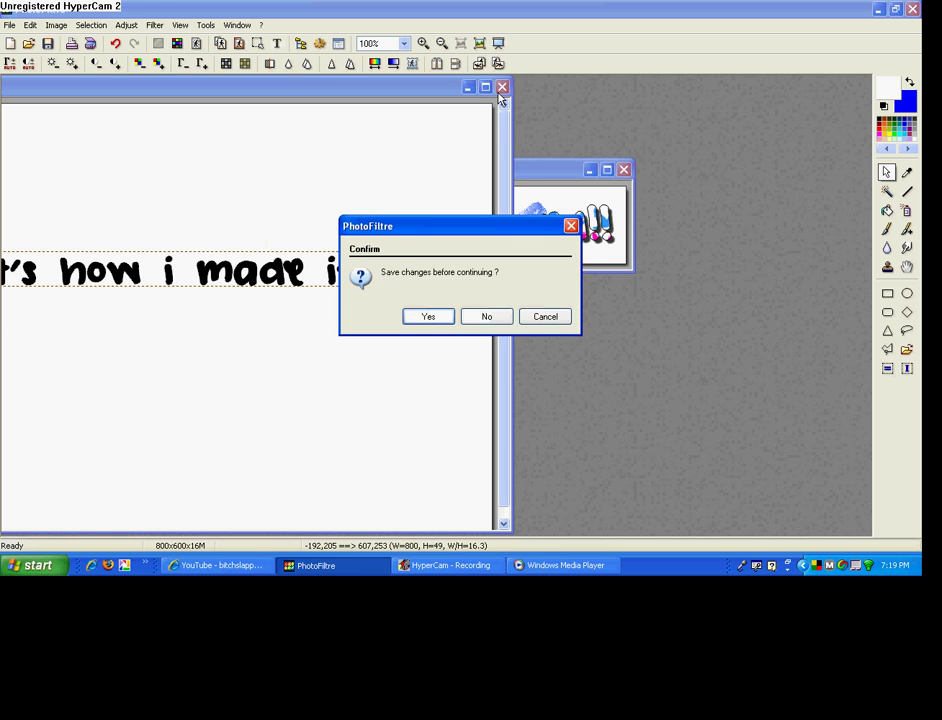
pyautogui.click(497, 320)
pyautogui.moveTo(507, 168); pyautogui.dragTo(479, 263)
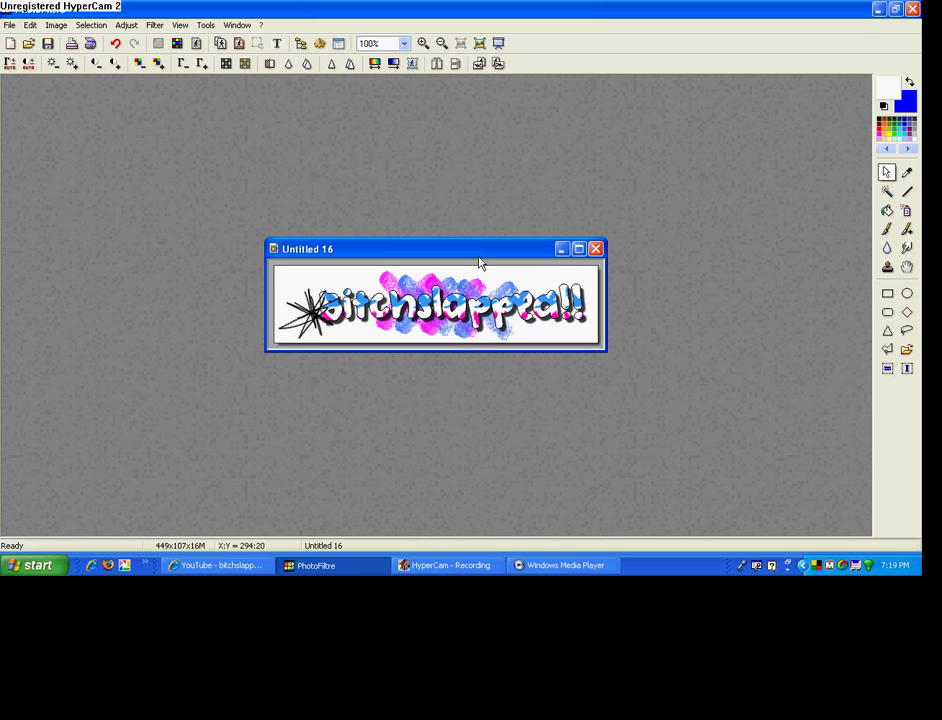
pyautogui.rightClick(441, 568)
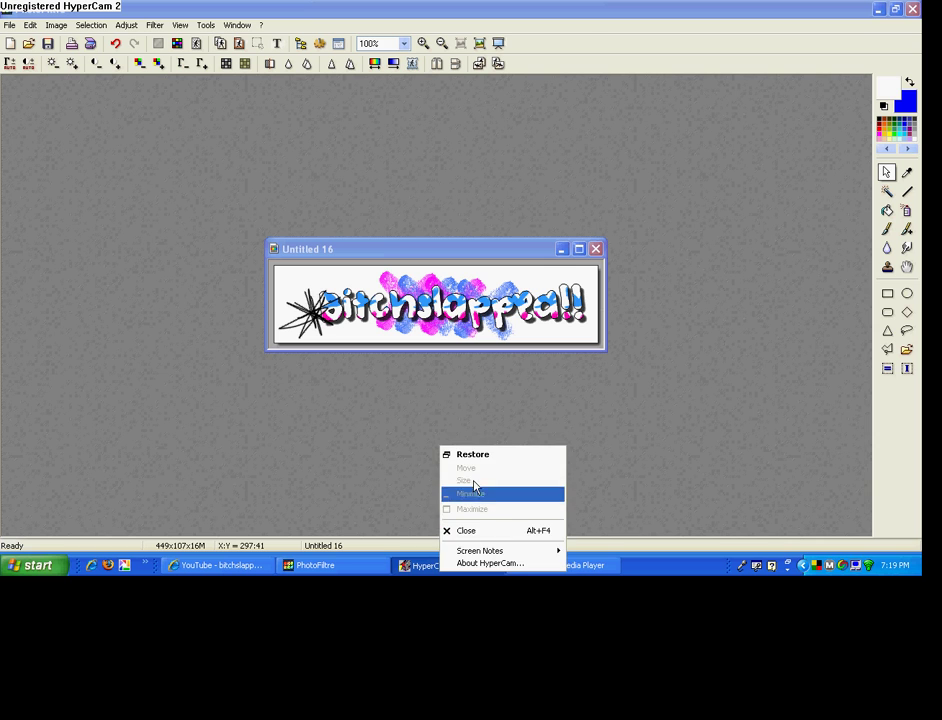